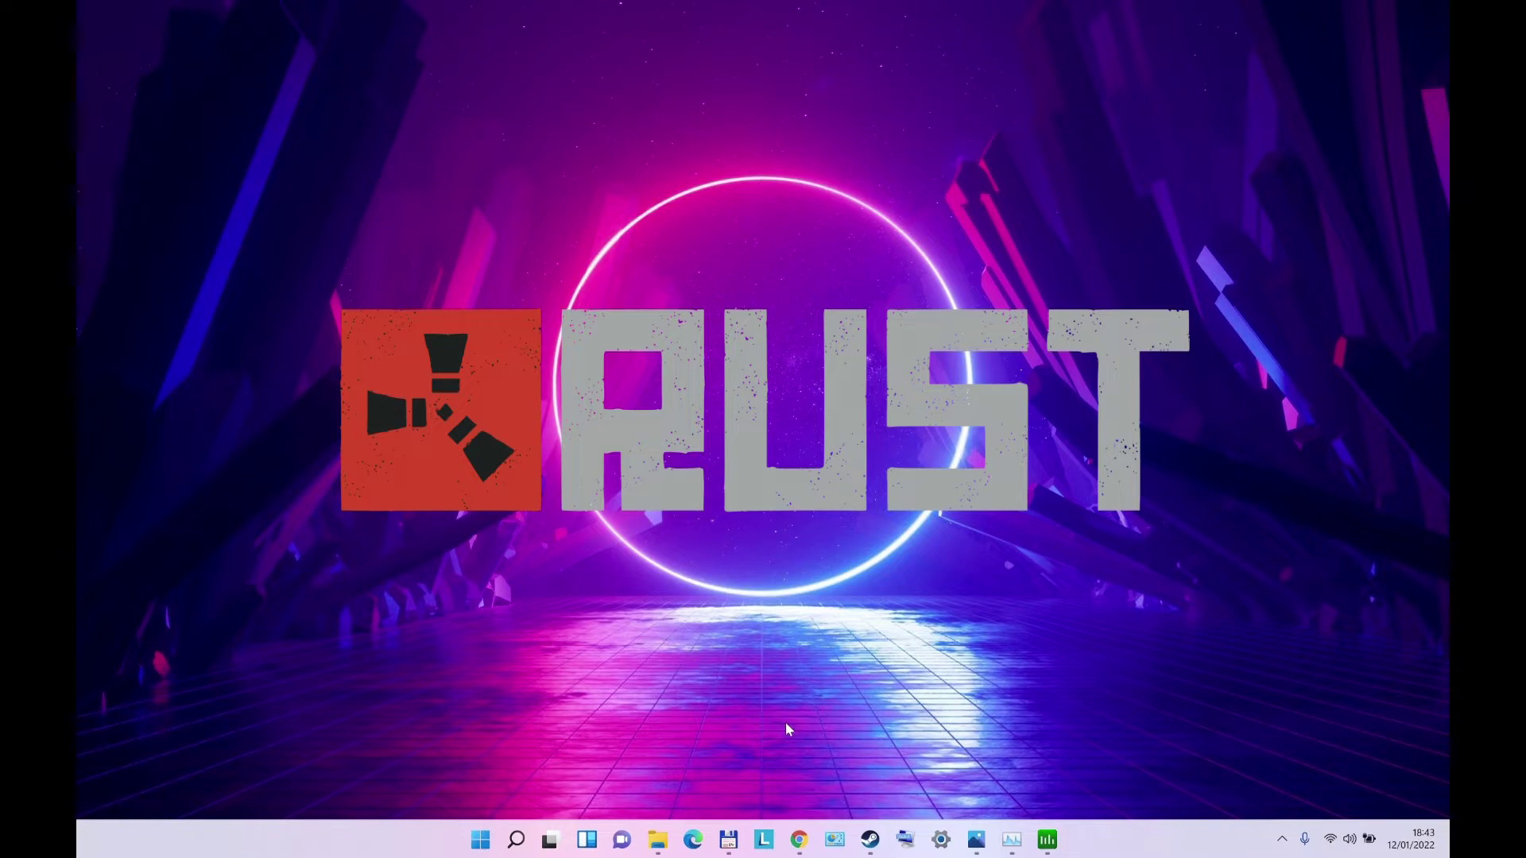
Restore the Total Commander window showing the Rust folder under steamapps\common
left_click(727, 839)
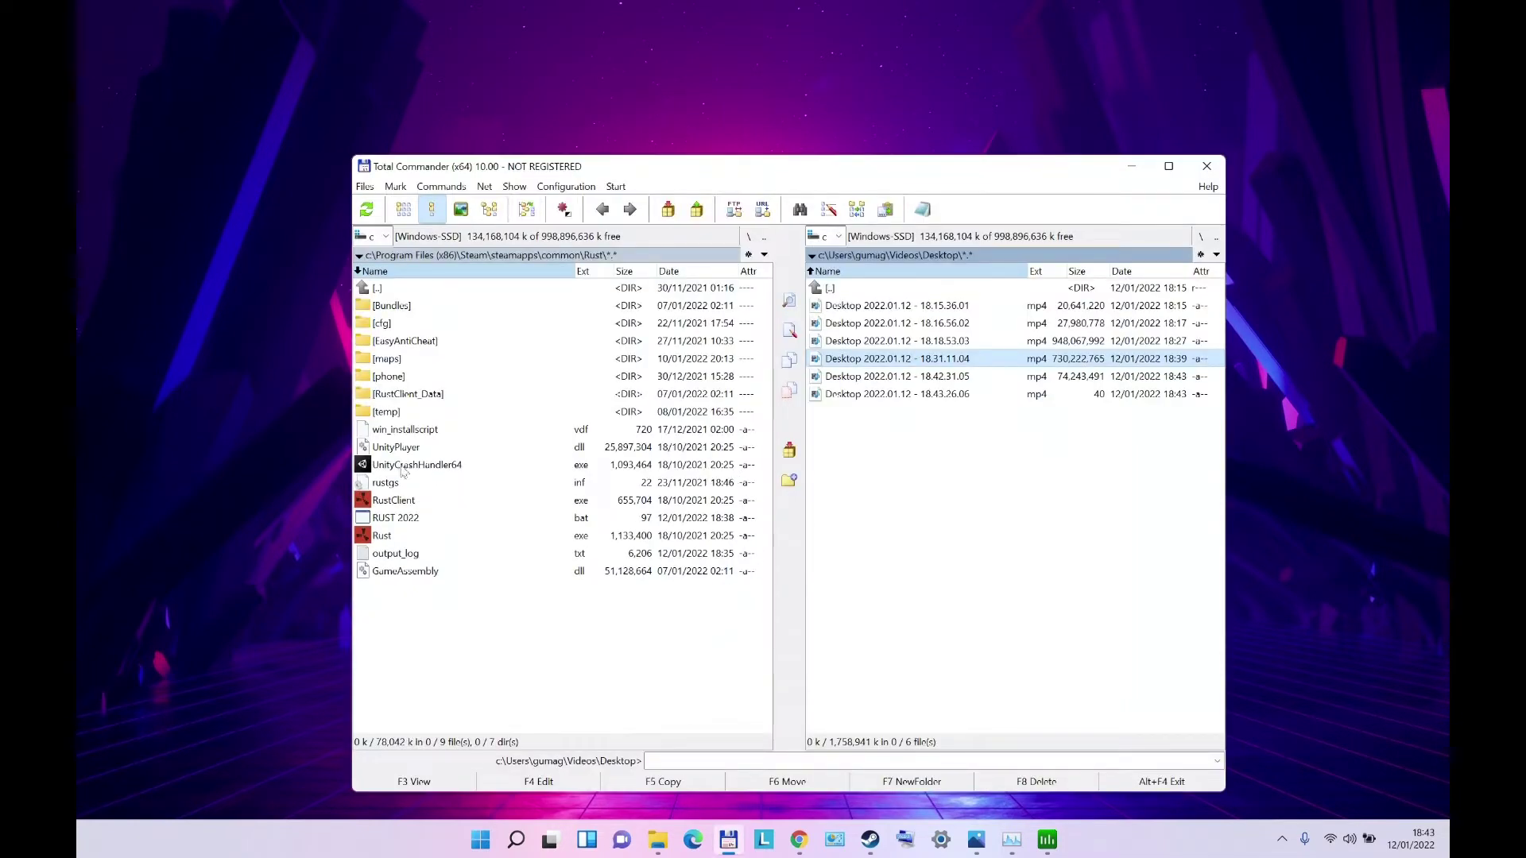
Launch Rust from its game folder and minimize Total Commander while the game loads
double_click(387, 537)
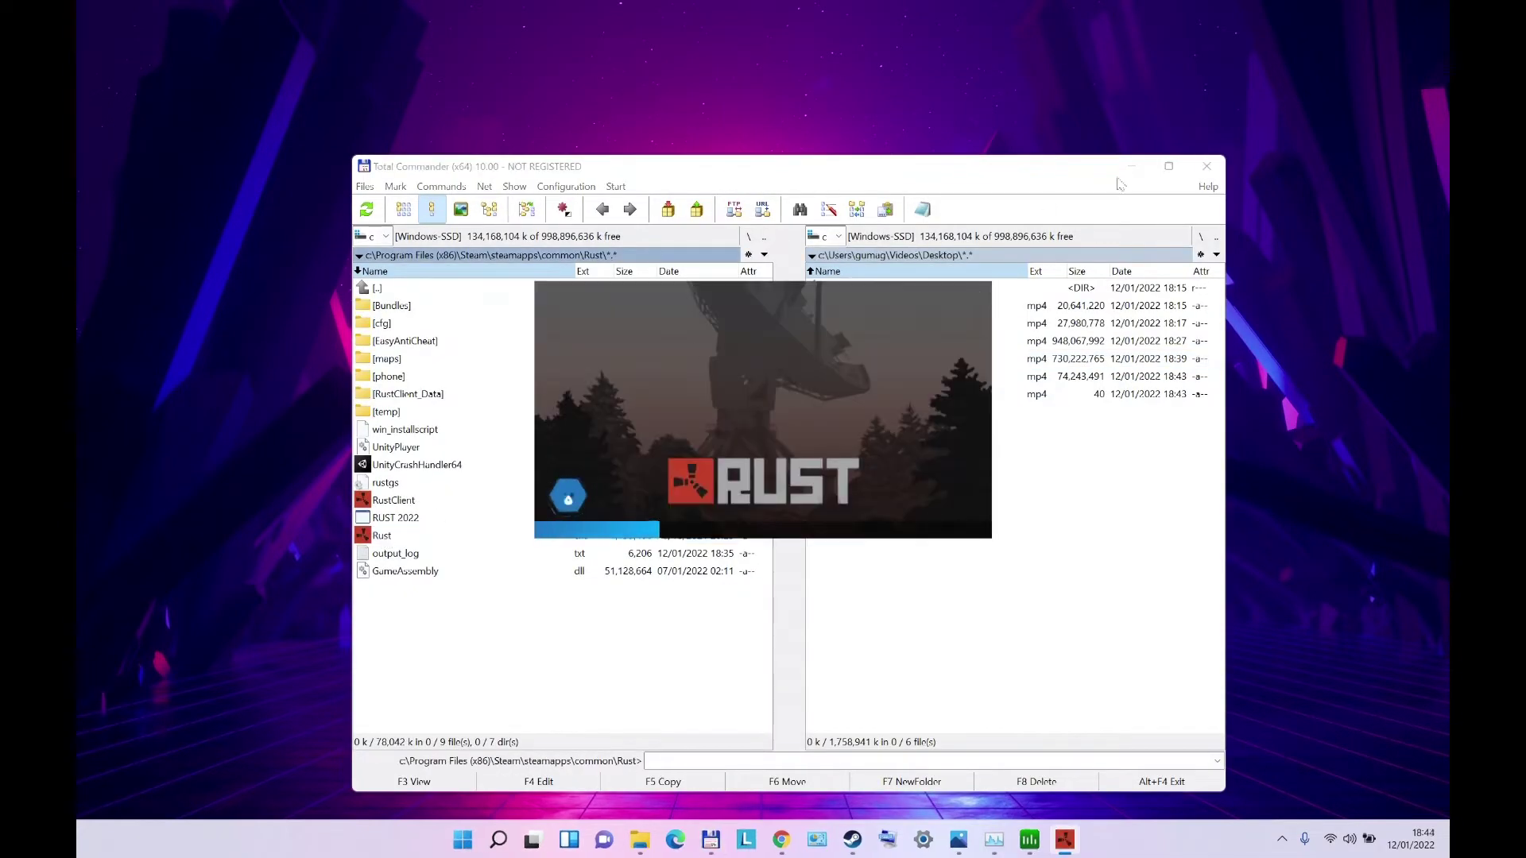
left_click(1136, 168)
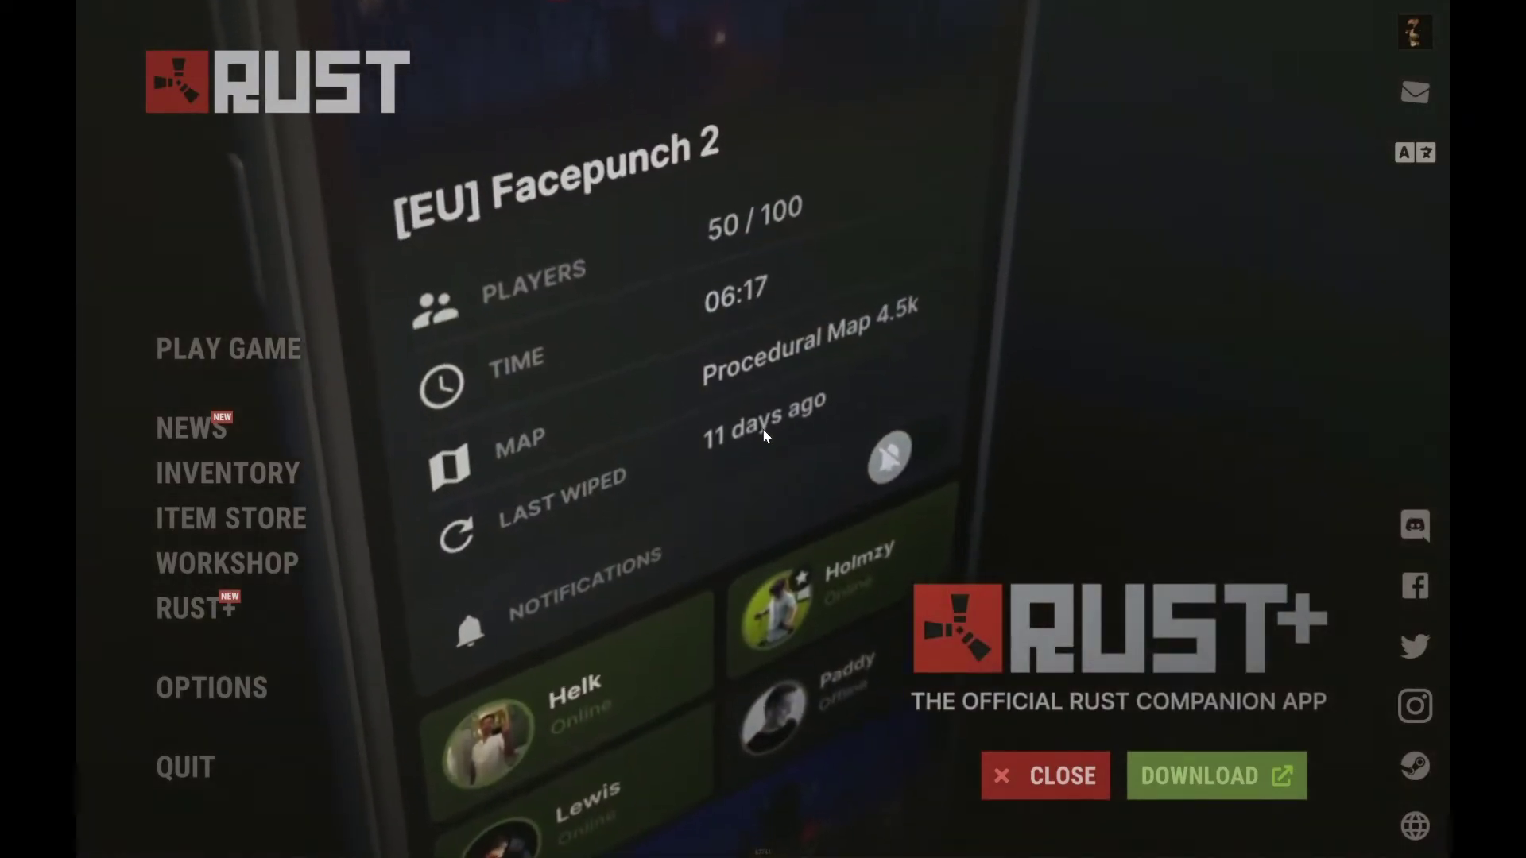
key("ctrl+alt+Delete")
Open Task Manager and try setting RustClient.exe's affinity; dismiss the 'Access is denied' error
left_click(746, 446)
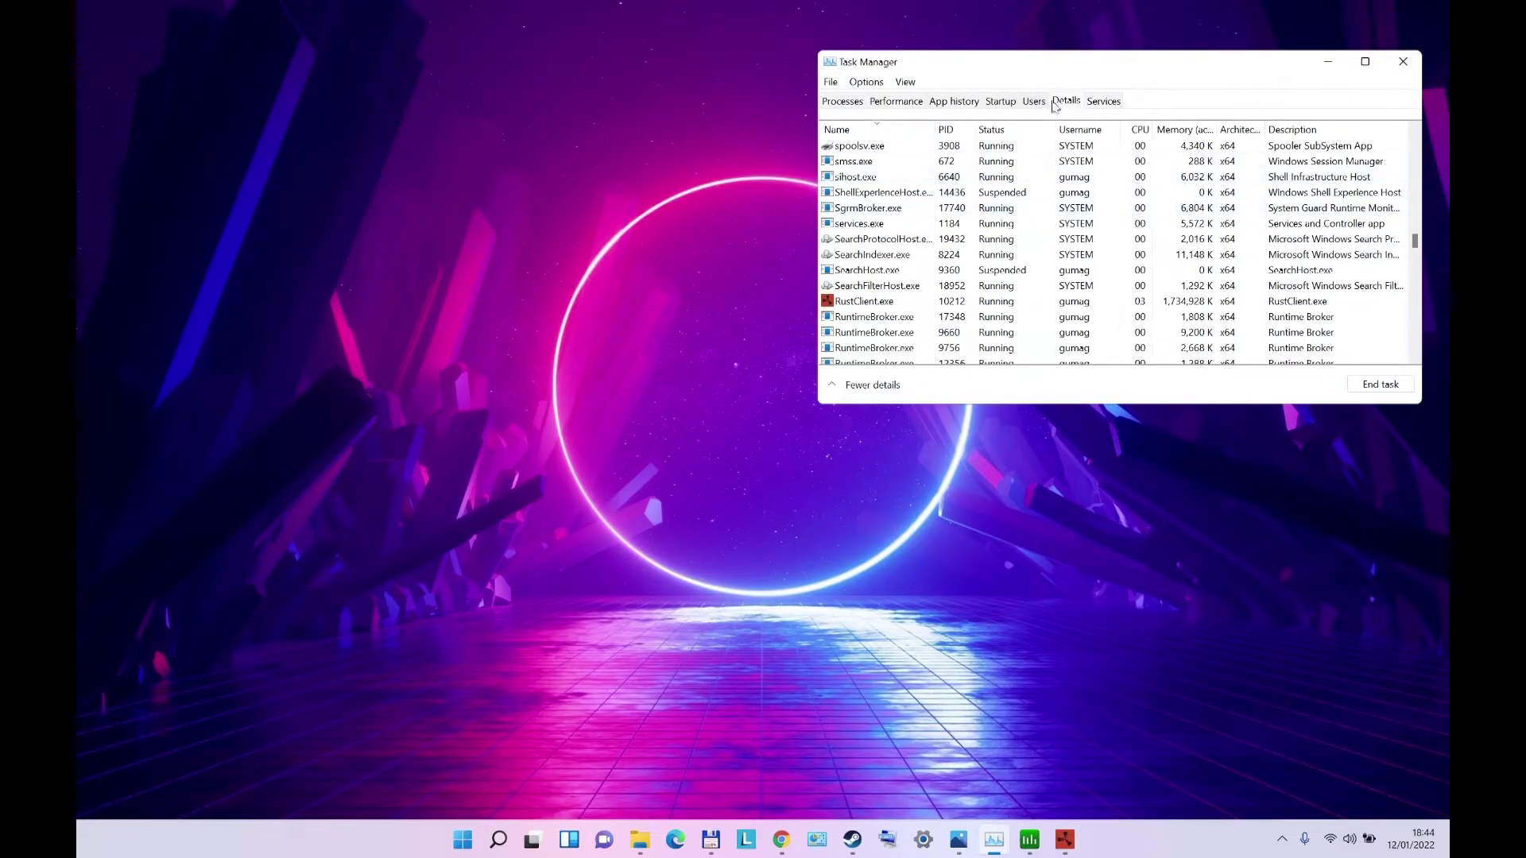
left_click(864, 305)
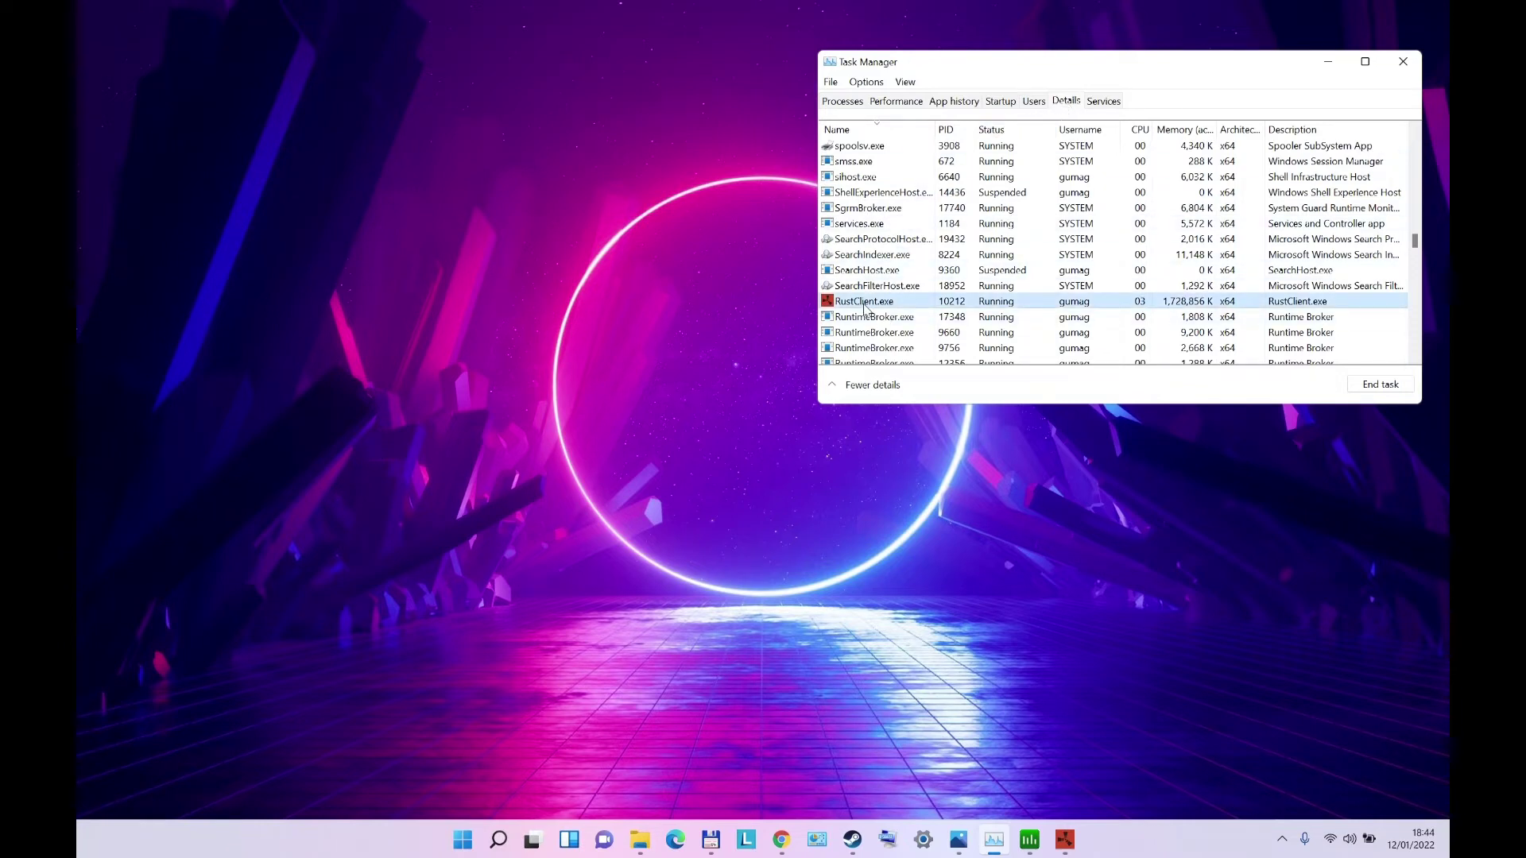
right_click(864, 306)
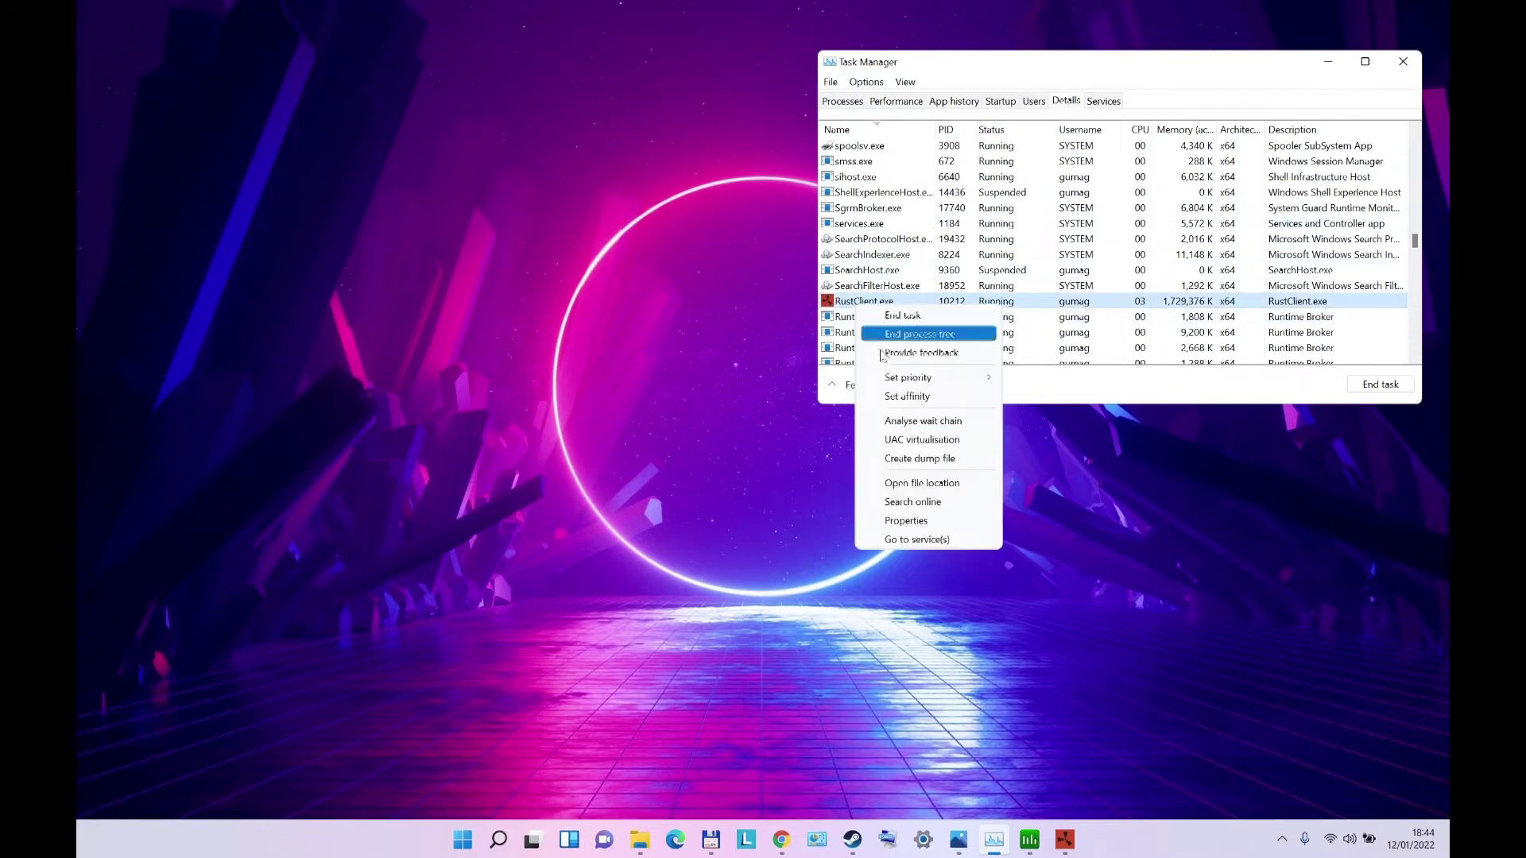
left_click(926, 399)
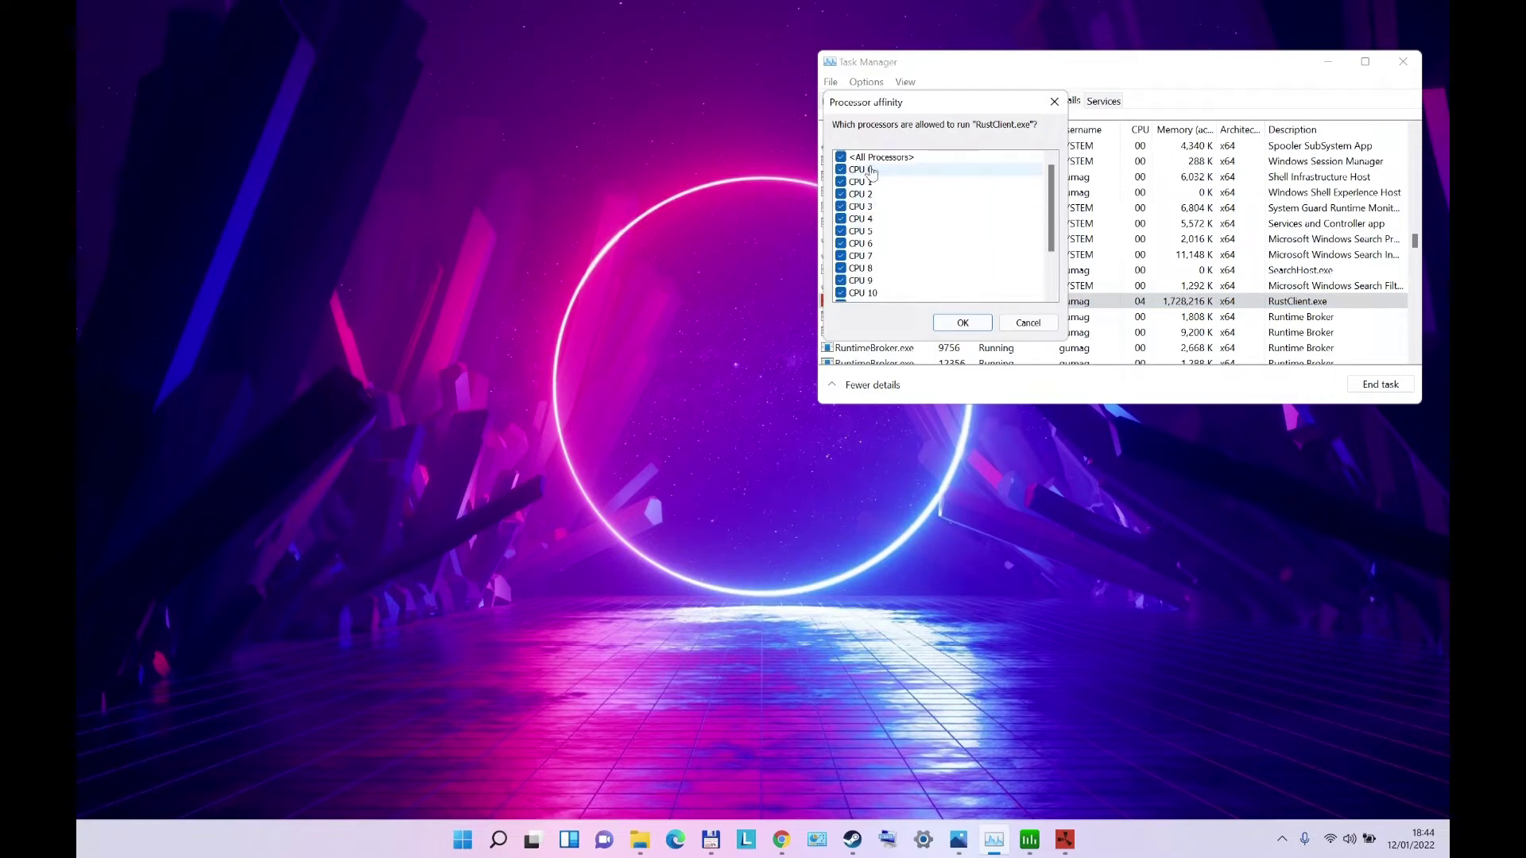
left_click(960, 326)
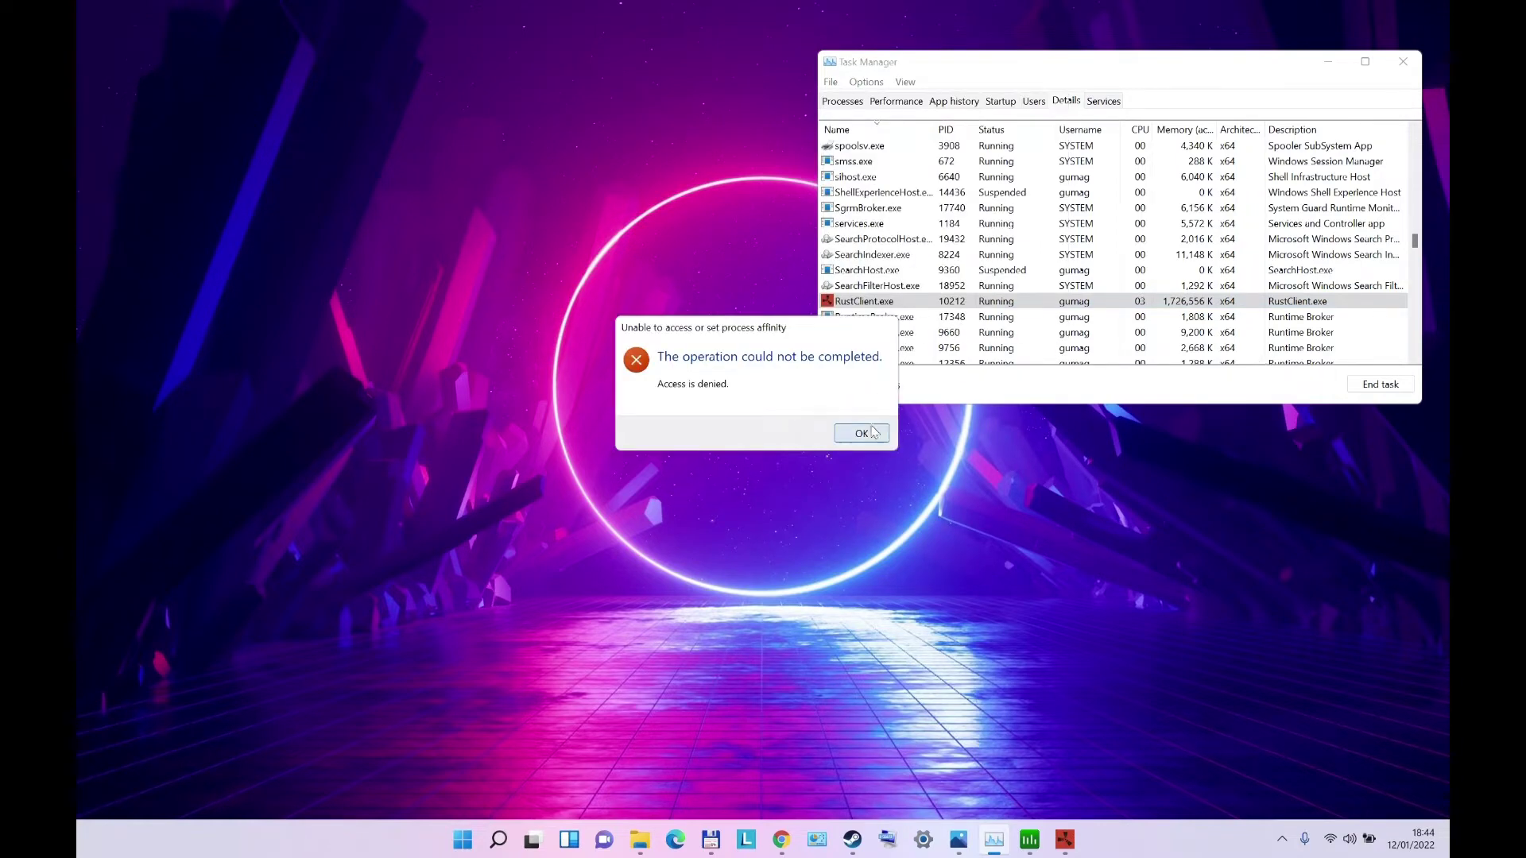
left_click(861, 432)
Retry RustClient.exe's affinity with CPU 1 excluded; access is denied again
right_click(872, 306)
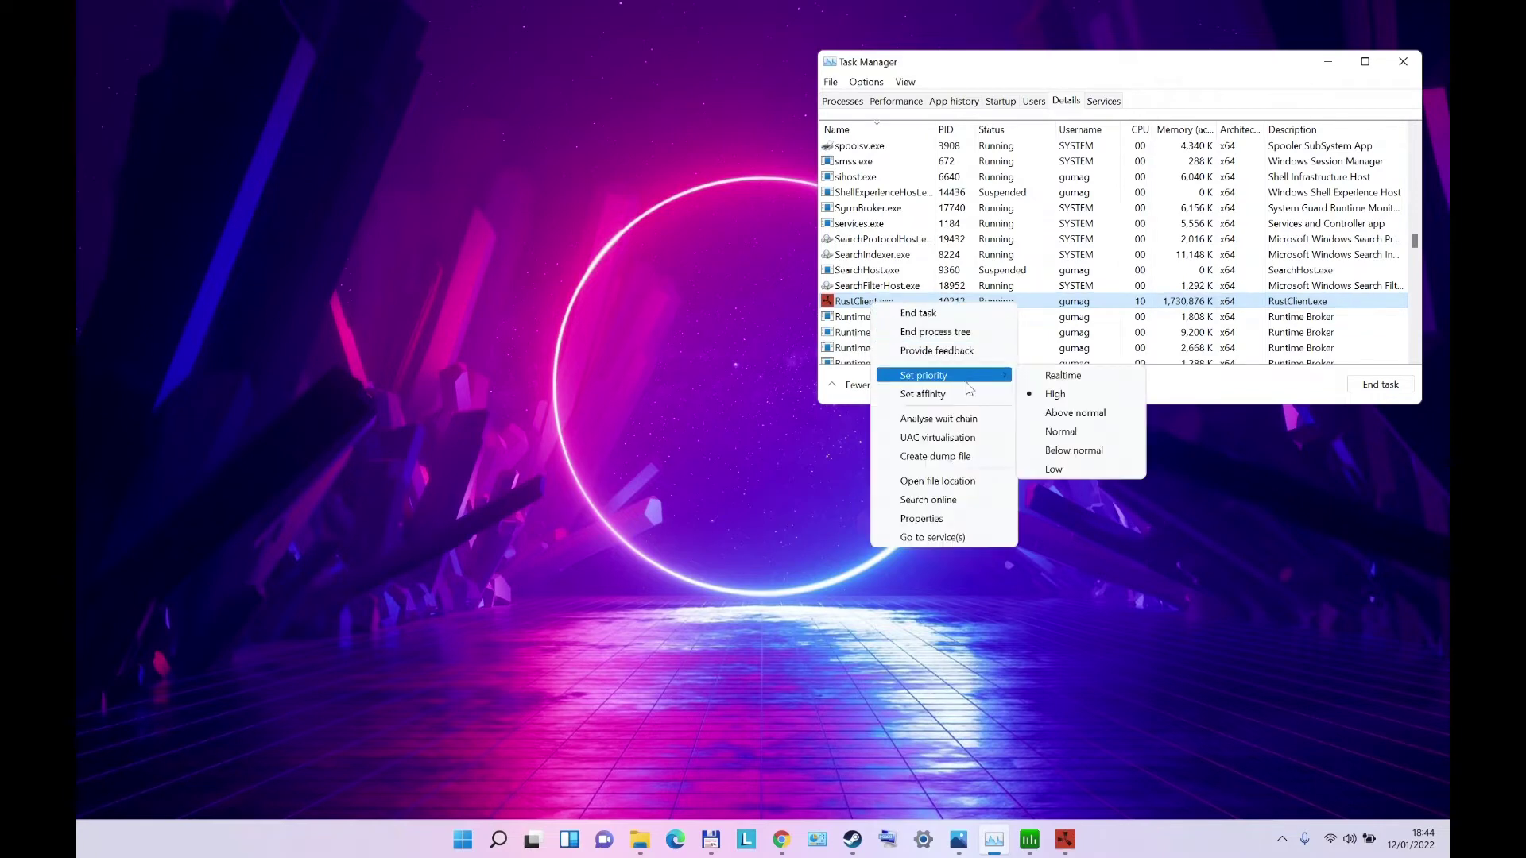
left_click(965, 394)
left_click(840, 182)
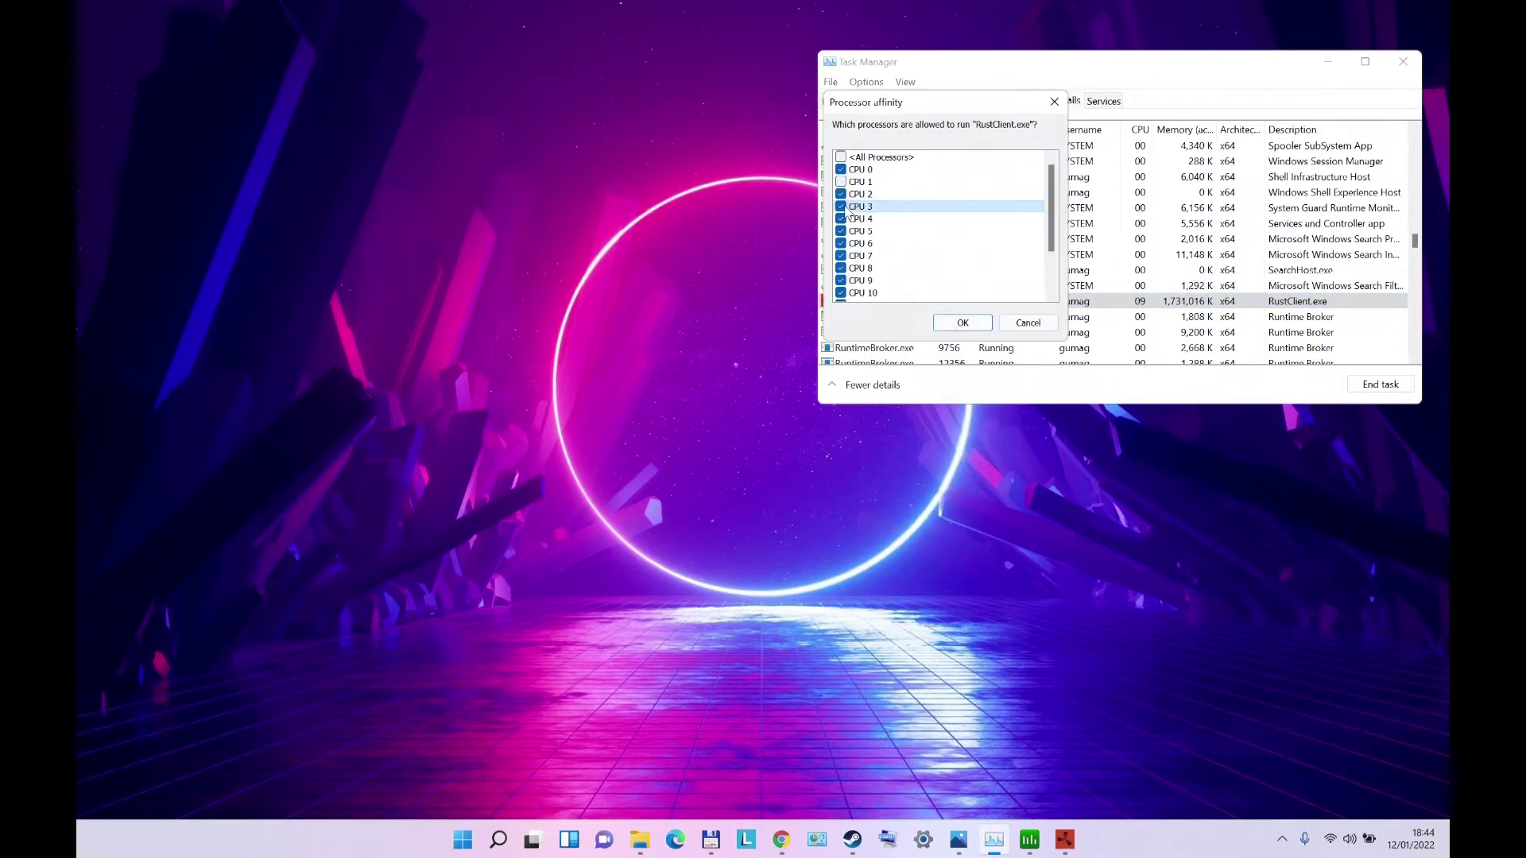
left_click(961, 325)
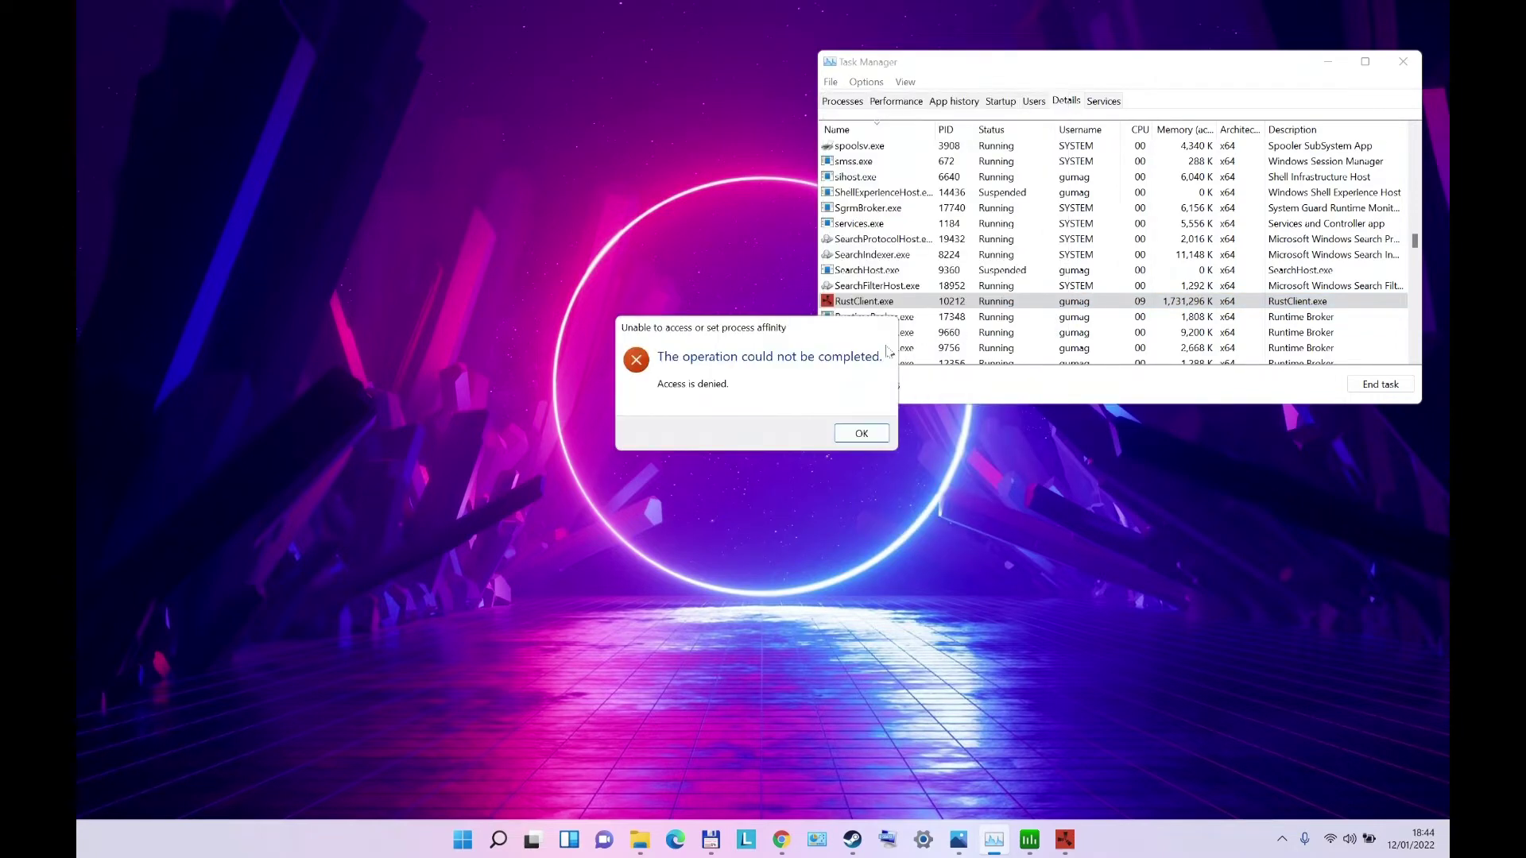
left_click(864, 436)
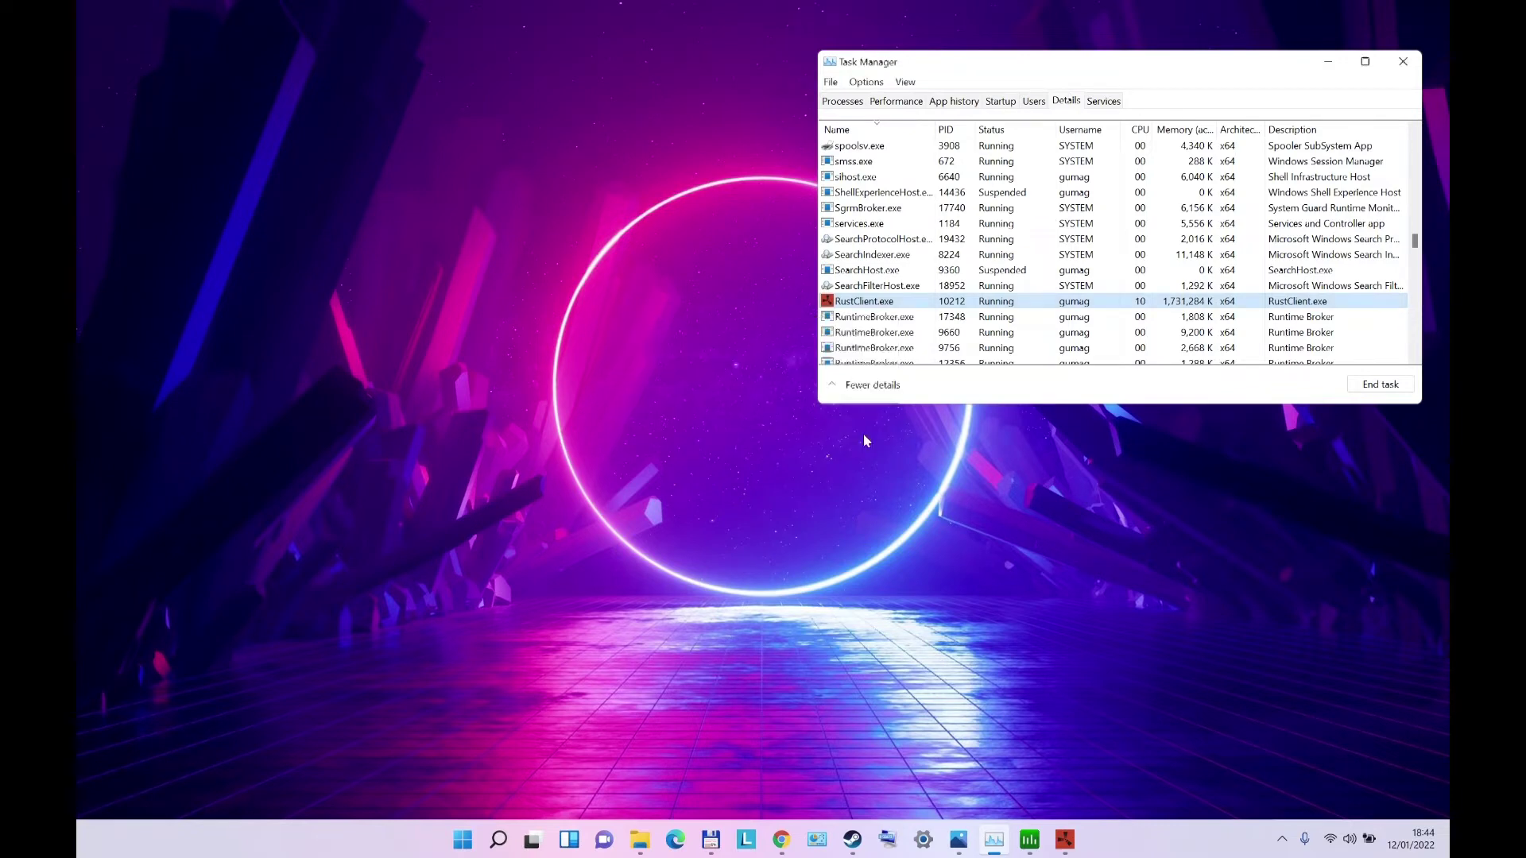
Close Task Manager and open Process Lasso maximized, dismissing the licence reminder
left_click(1403, 61)
left_click(518, 841)
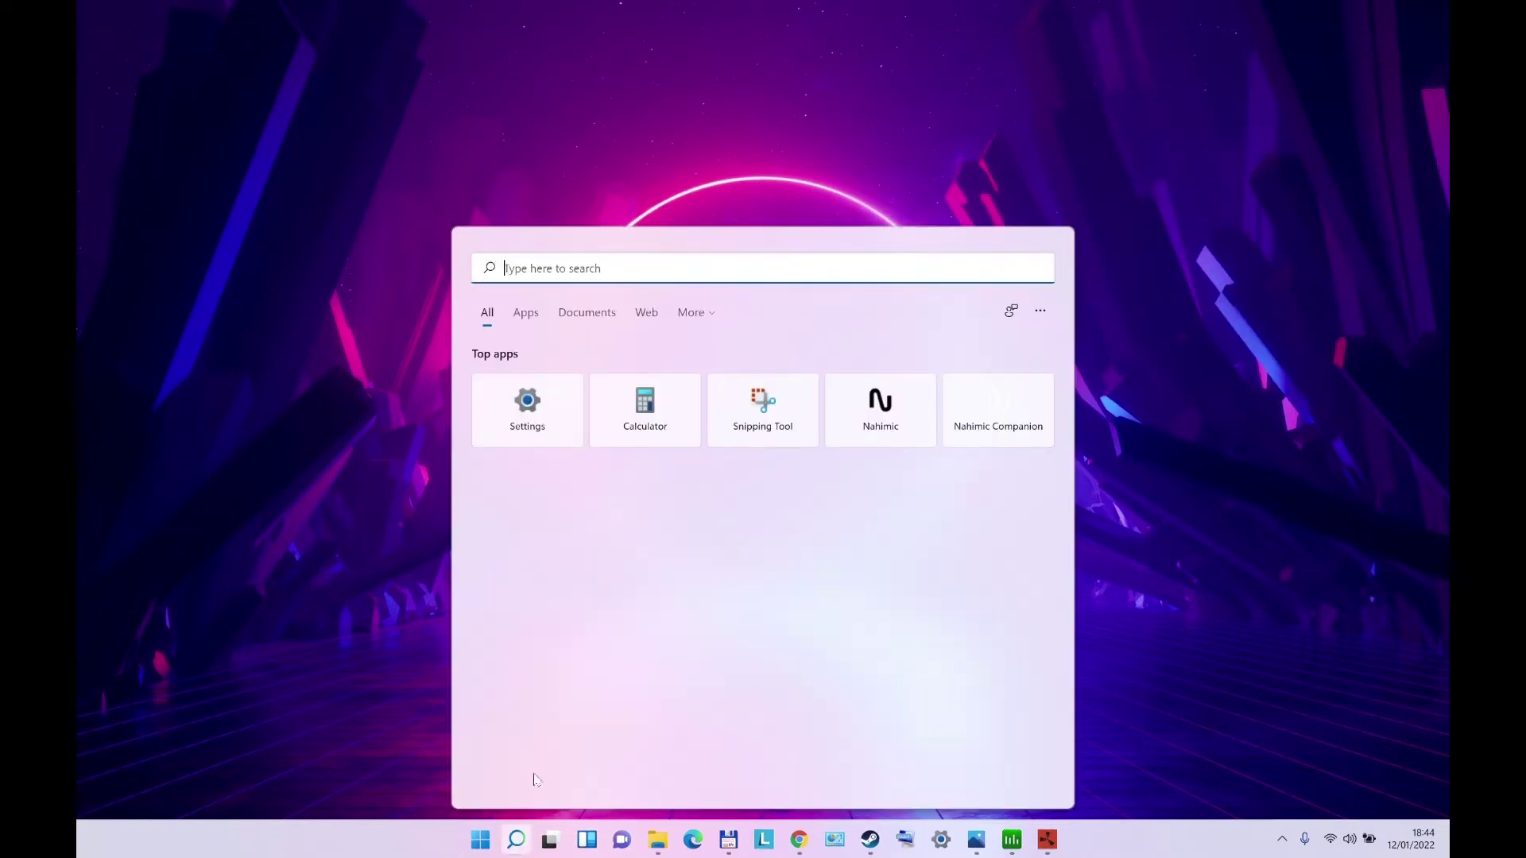
type("lass")
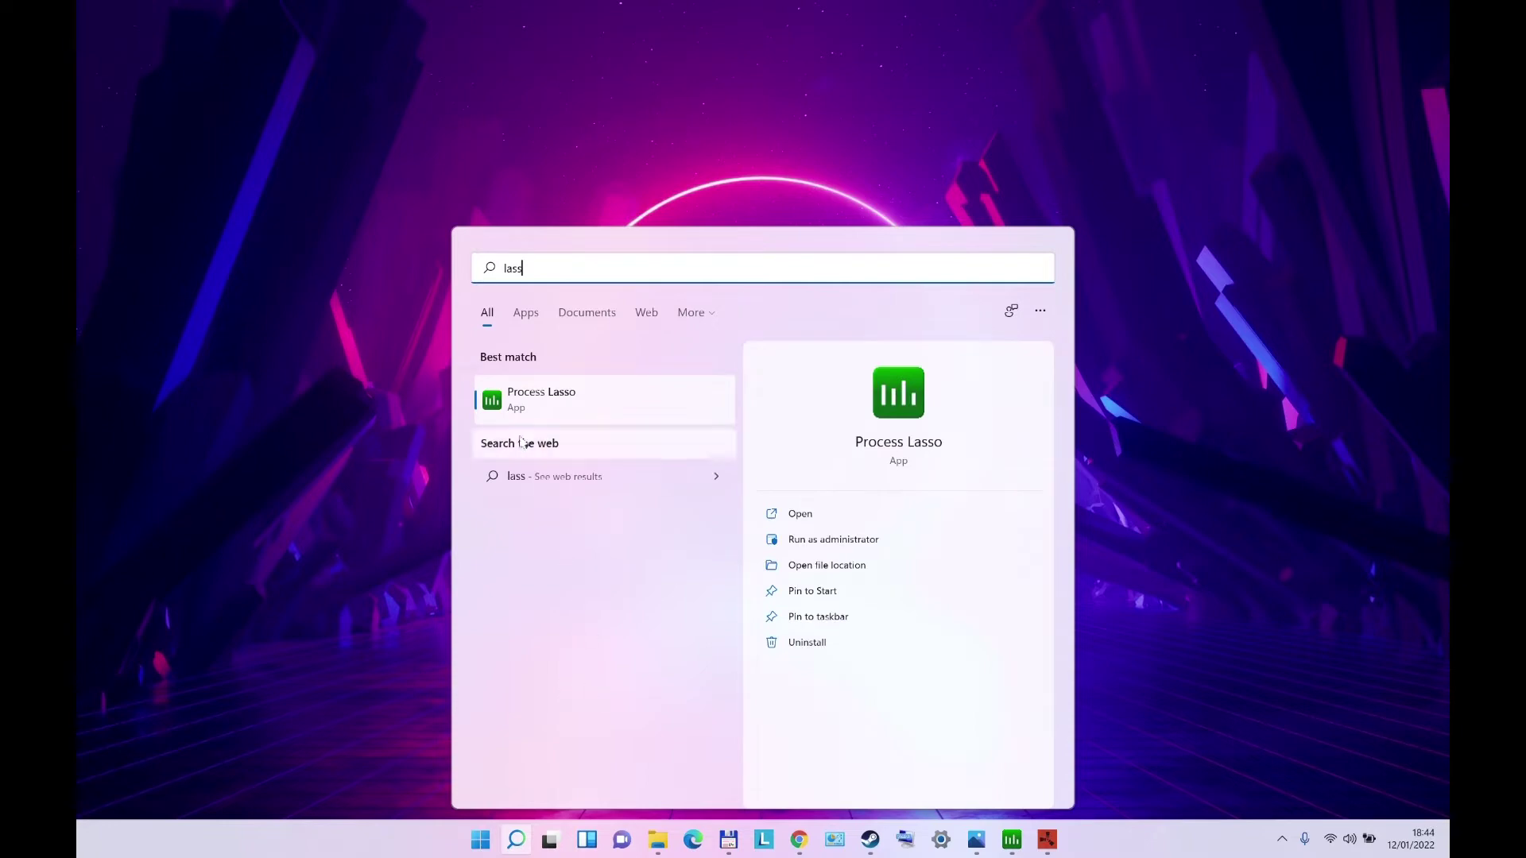
left_click(529, 388)
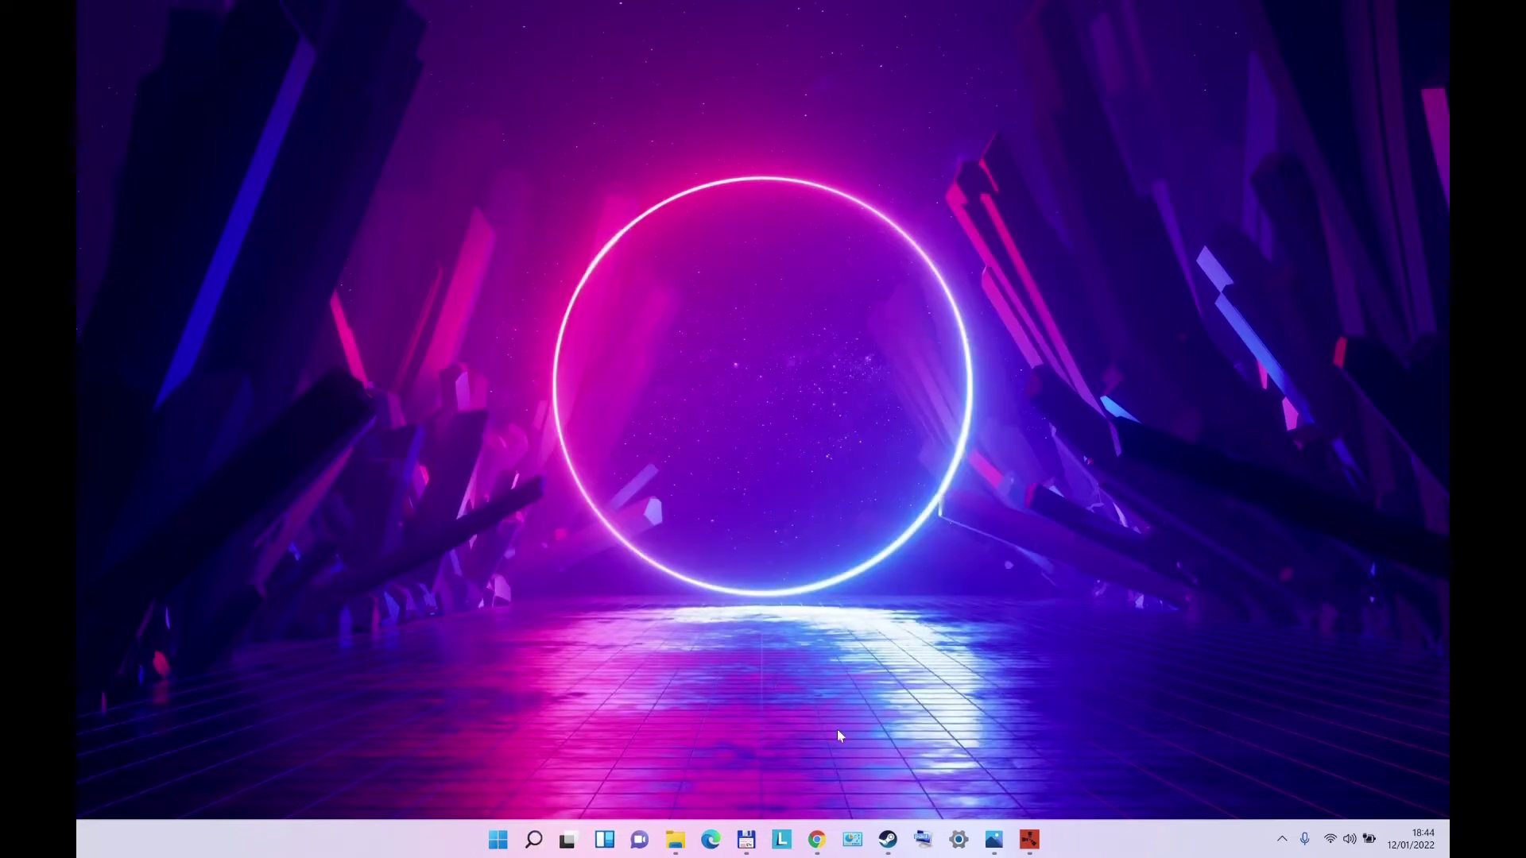
mouse_move(746, 840)
left_click(1281, 840)
left_click(1315, 761)
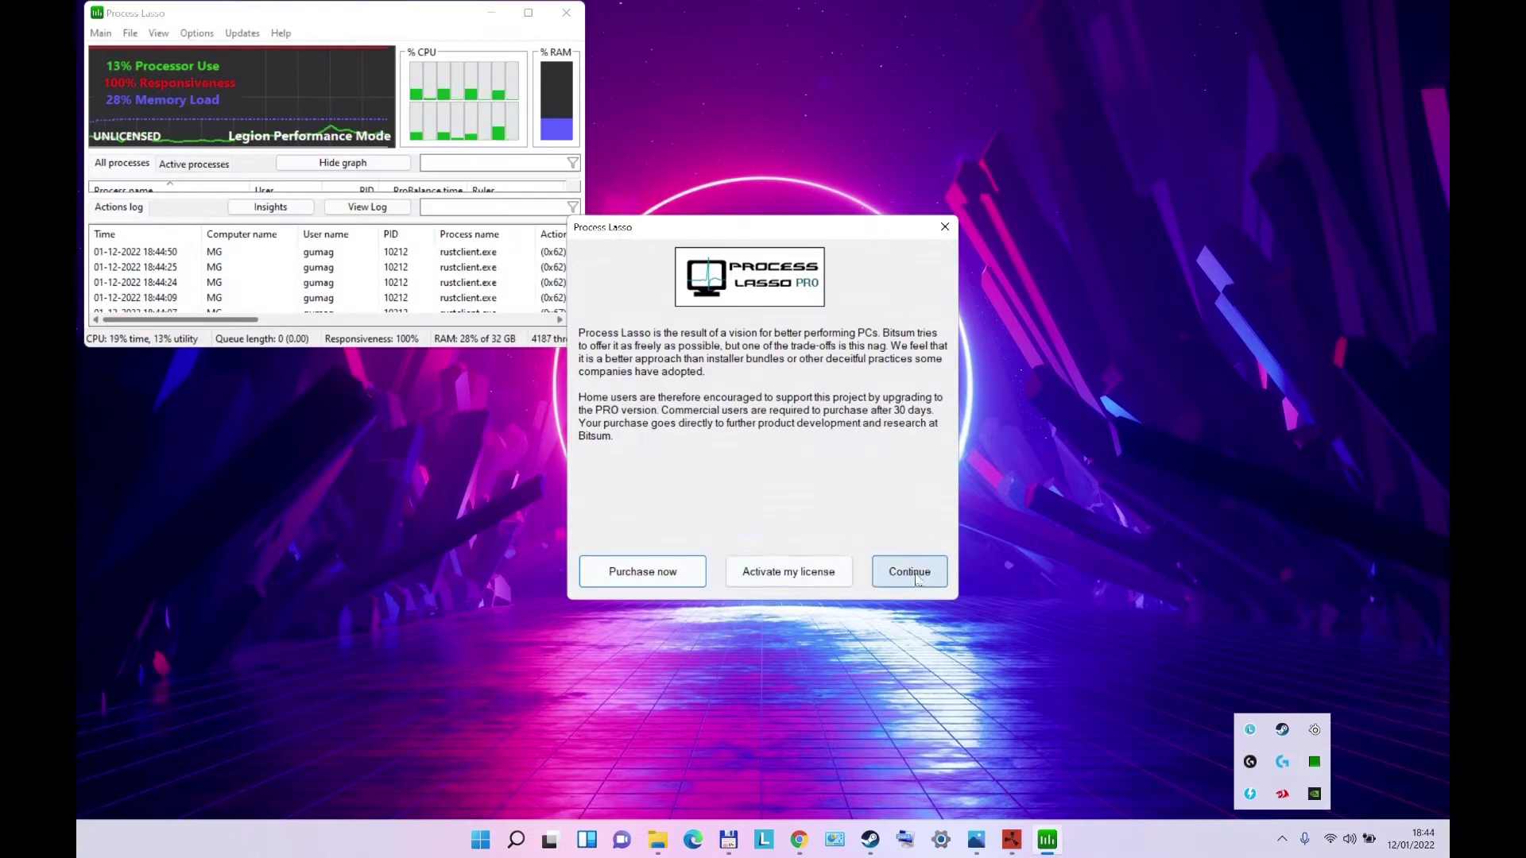
left_click(909, 572)
left_click(527, 13)
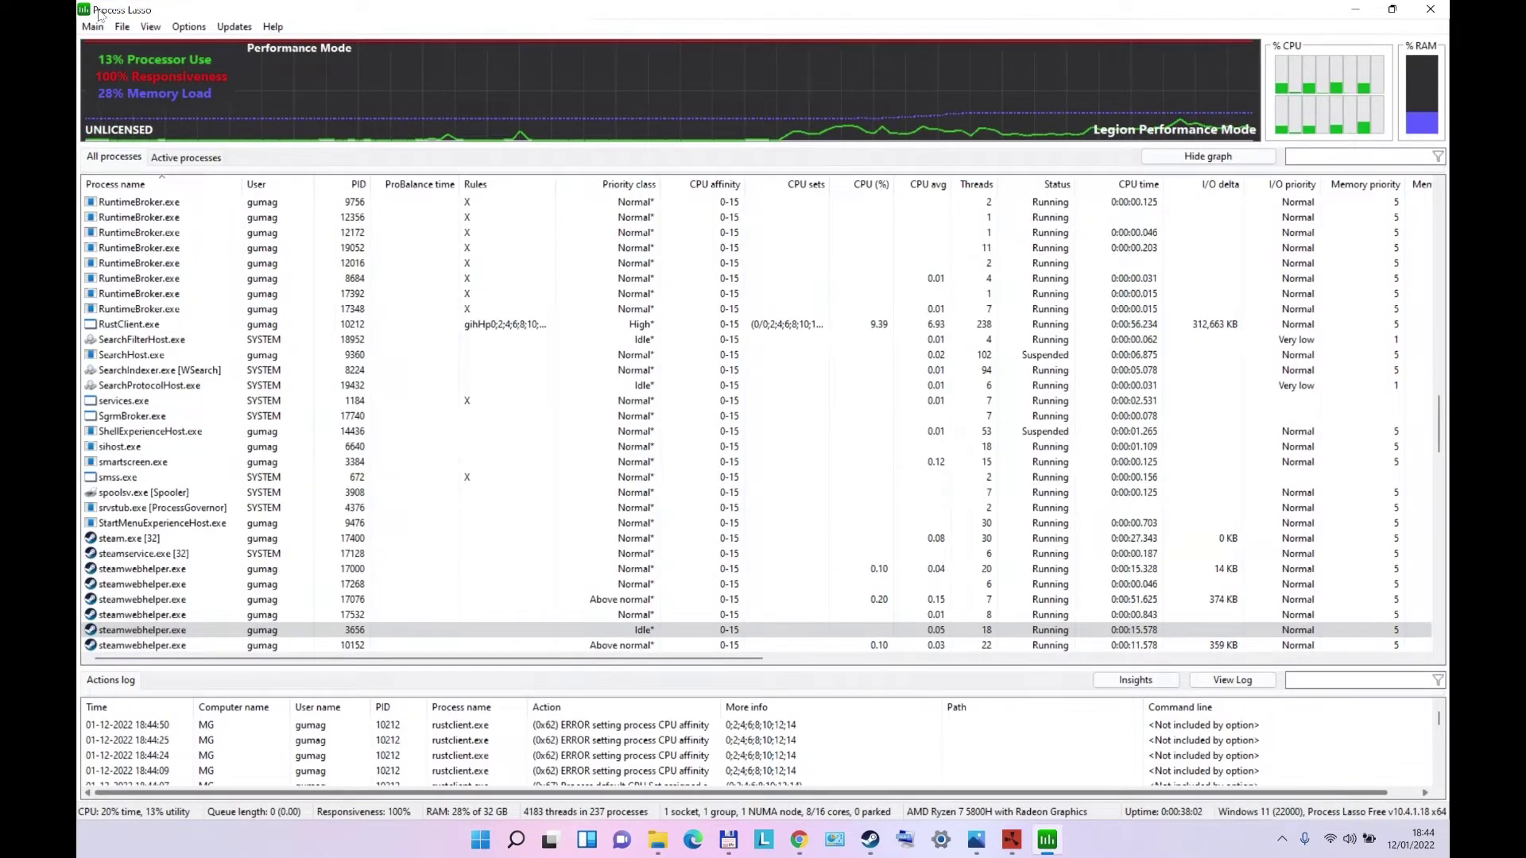
Try disabling SMT for RustClient.exe from its Process Lasso context menu
left_click(131, 329)
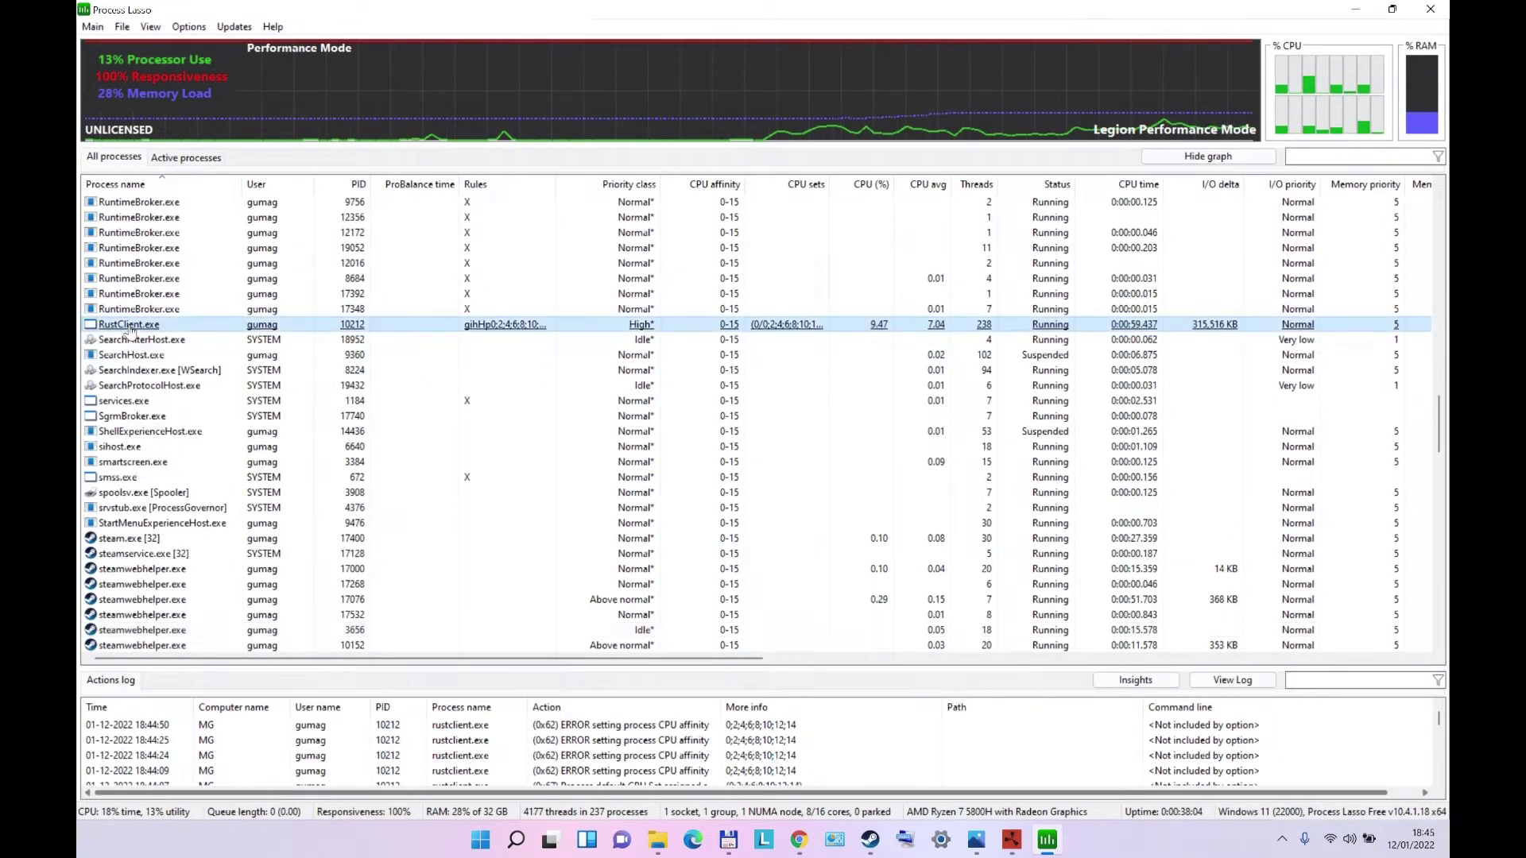
right_click(123, 327)
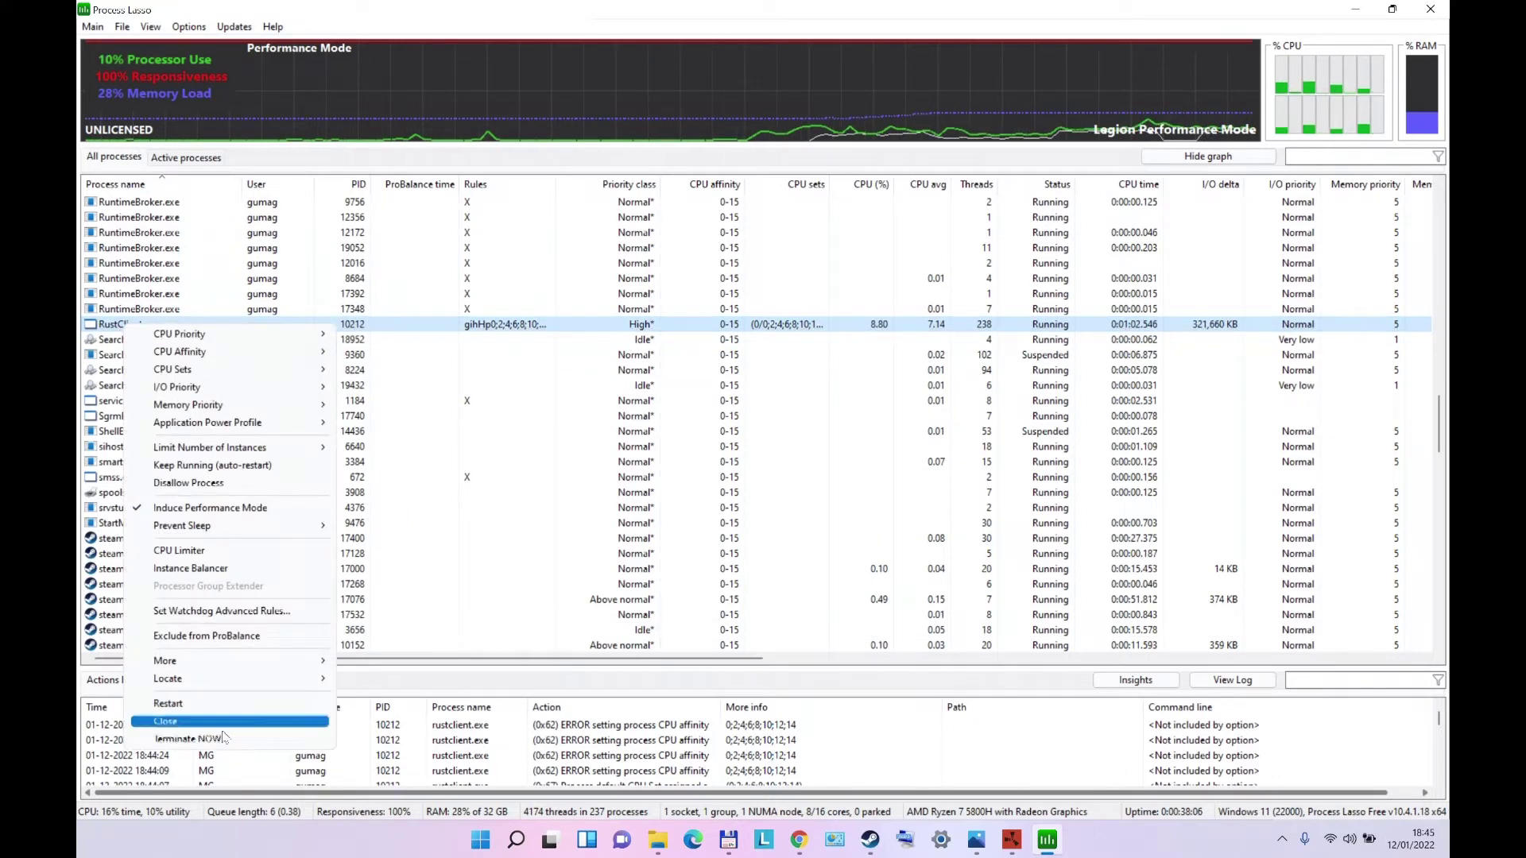
mouse_move(191, 352)
mouse_move(386, 355)
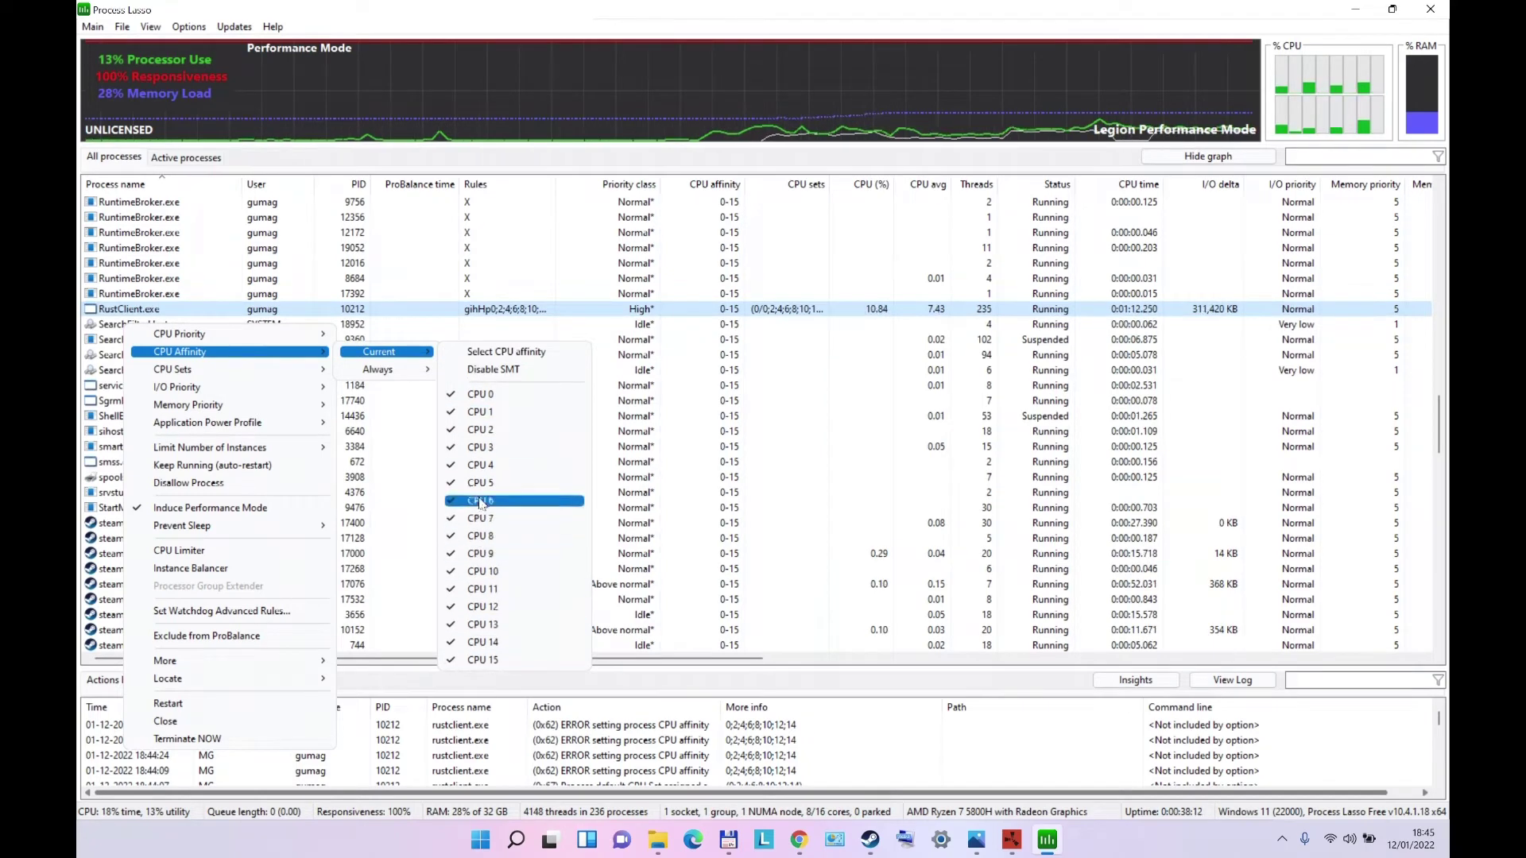
left_click(512, 371)
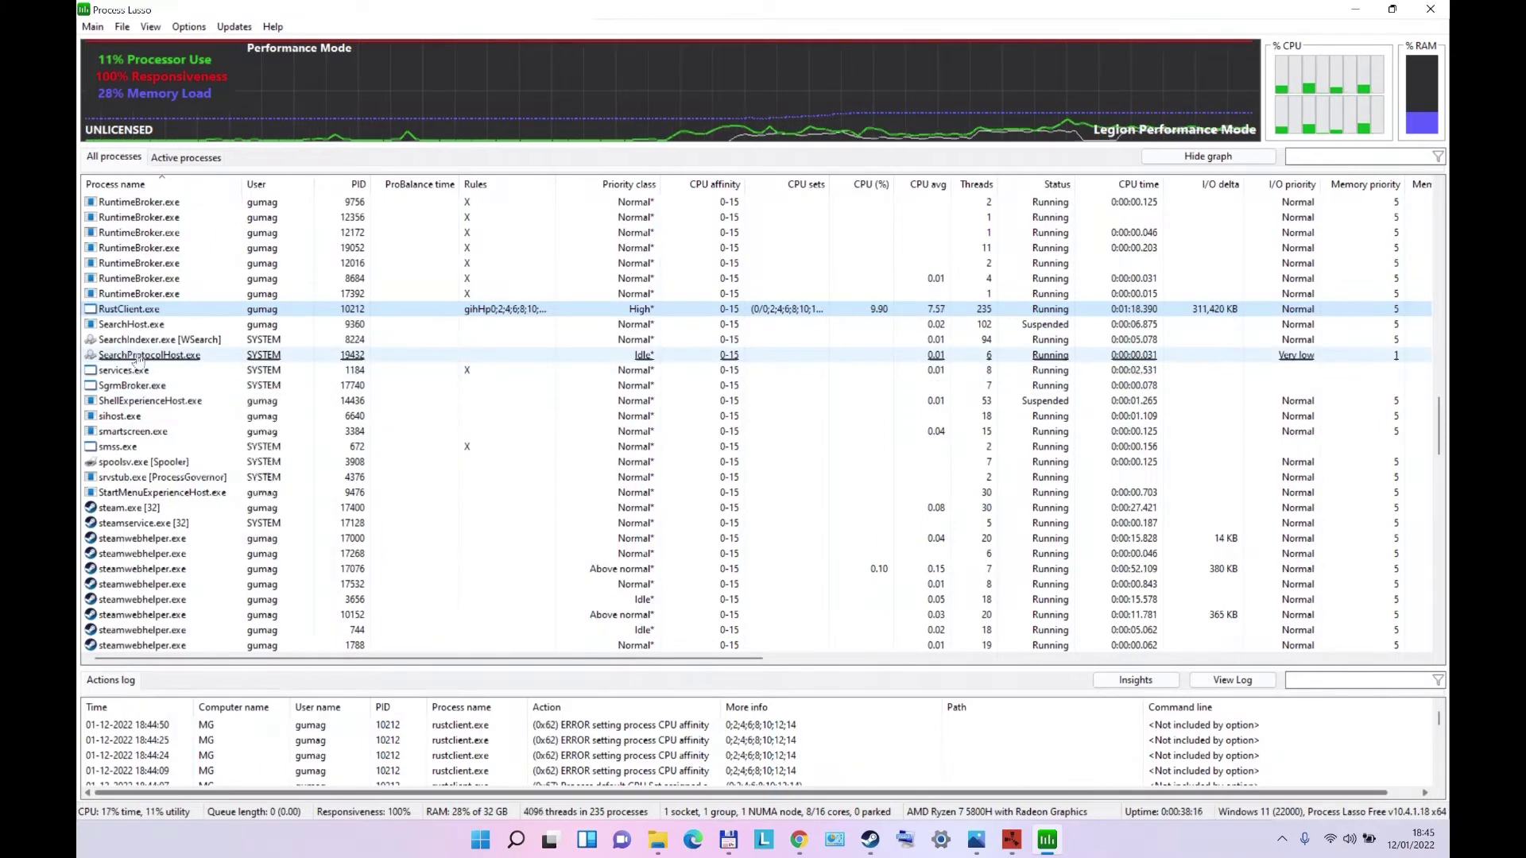
Change RustClient.exe's current CPU affinity, dismiss the access-rights error, and minimize Process Lasso
right_click(123, 309)
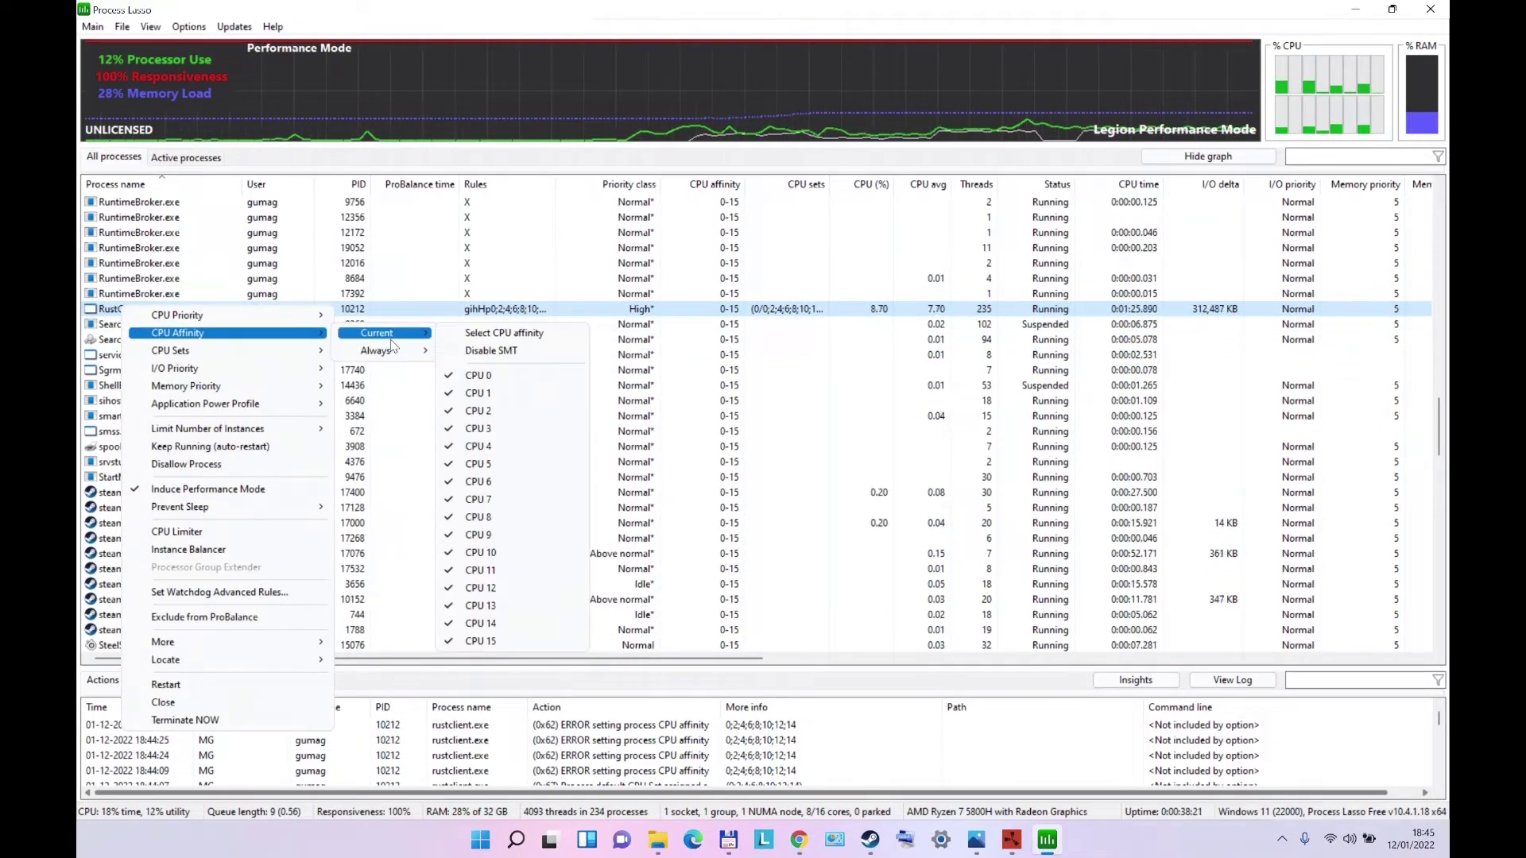
left_click(478, 393)
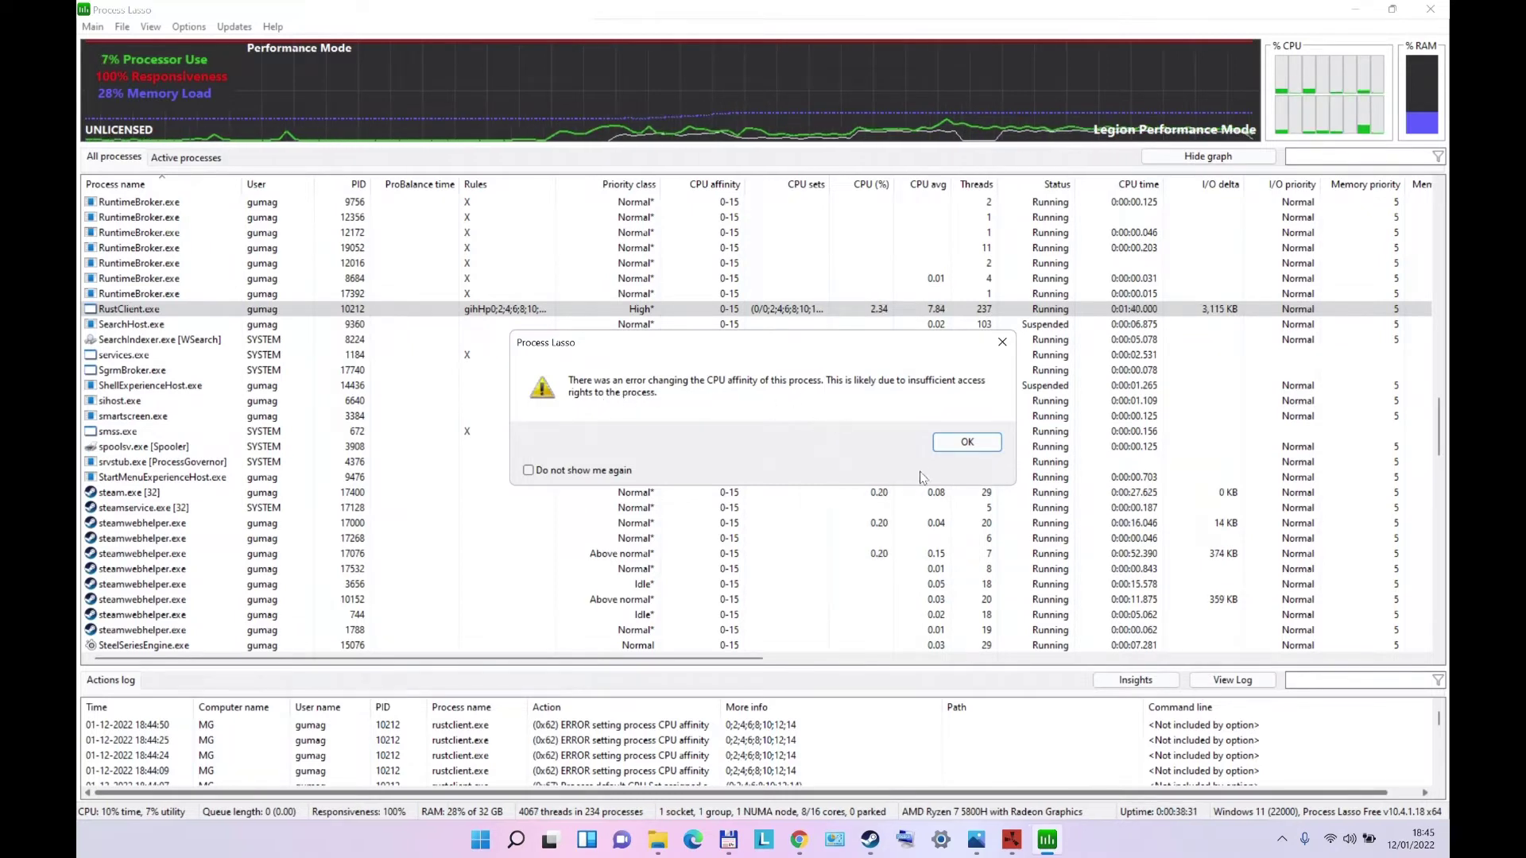
left_click(965, 442)
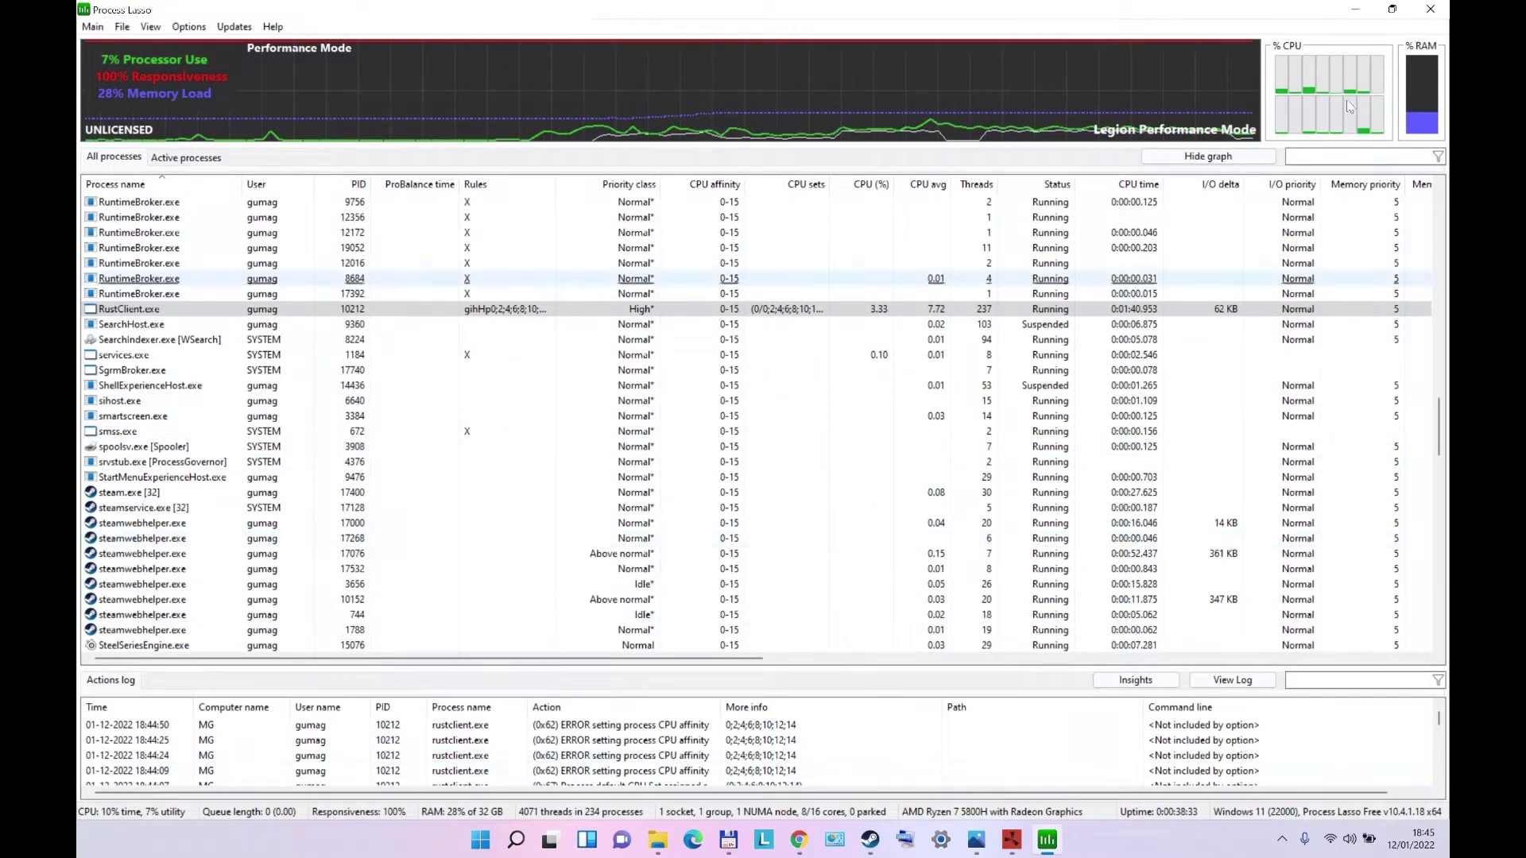
left_click(1361, 10)
mouse_move(1019, 849)
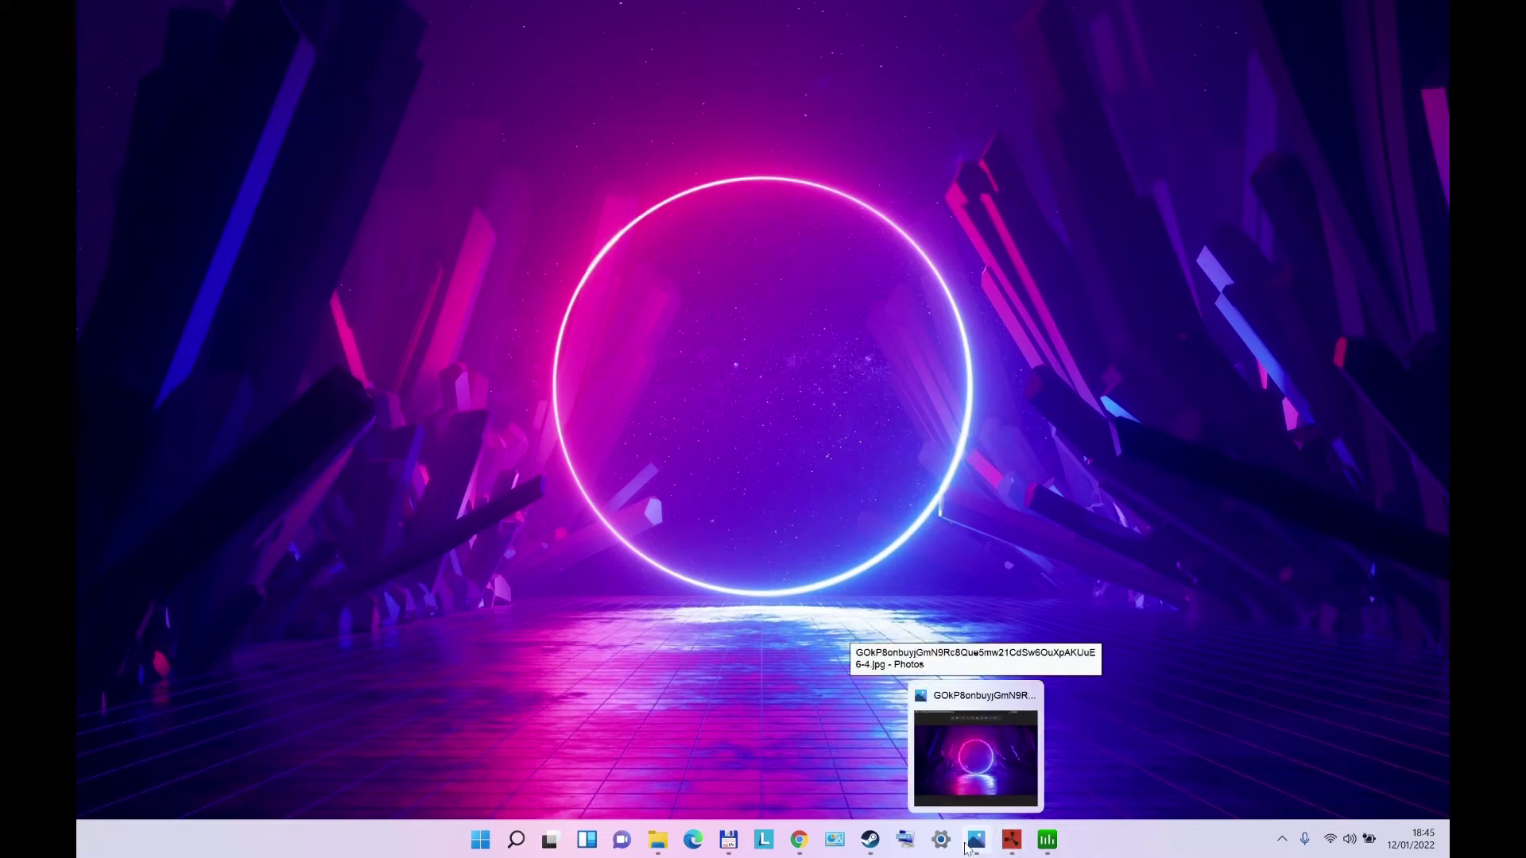
Bring Rust to the front and quit it from the main menu, confirming with YES
left_click(1018, 847)
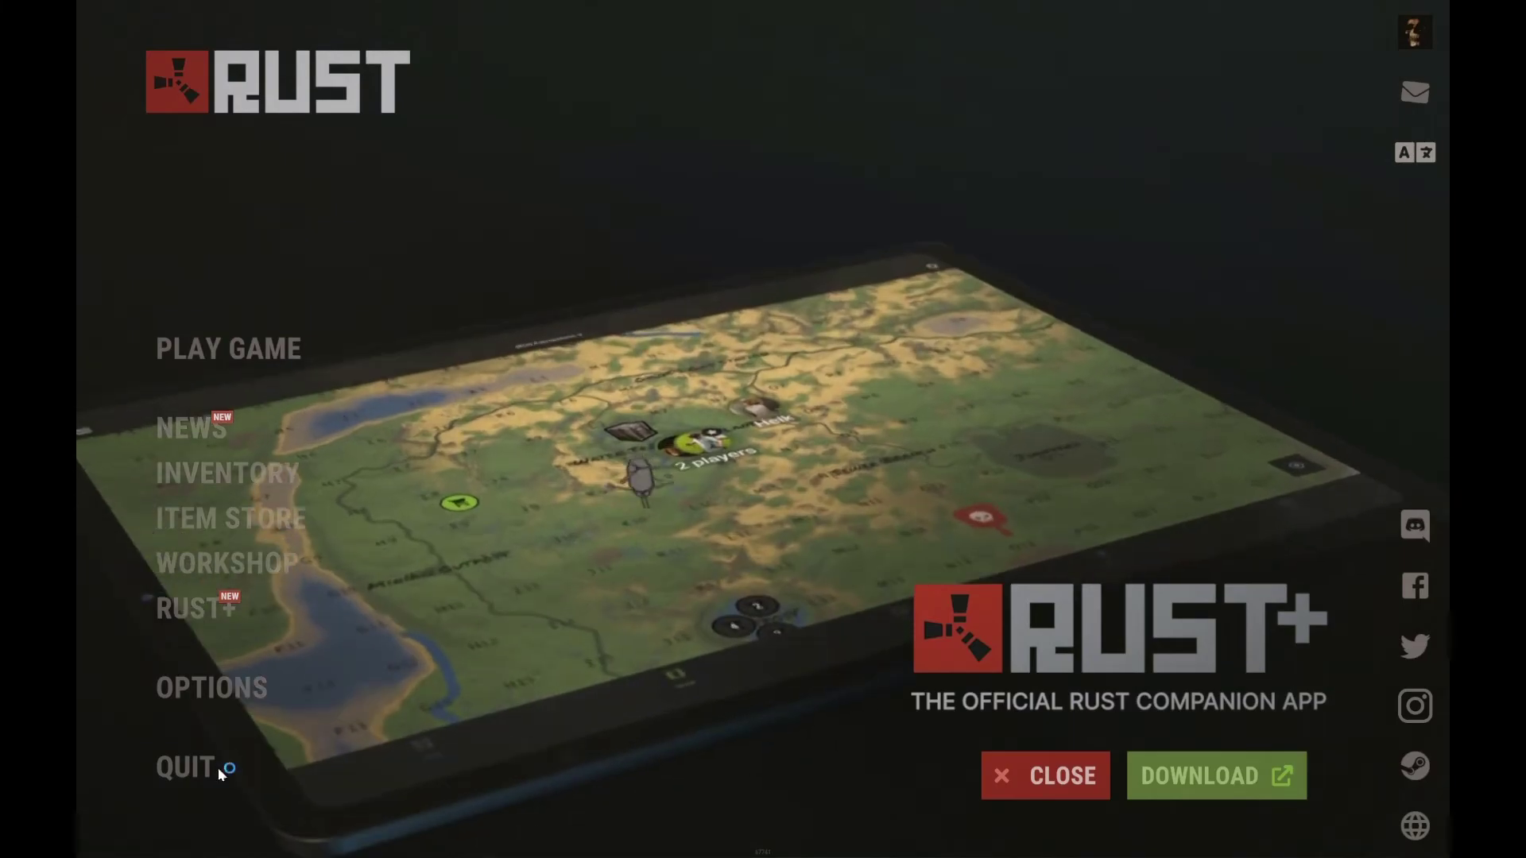
left_click(213, 767)
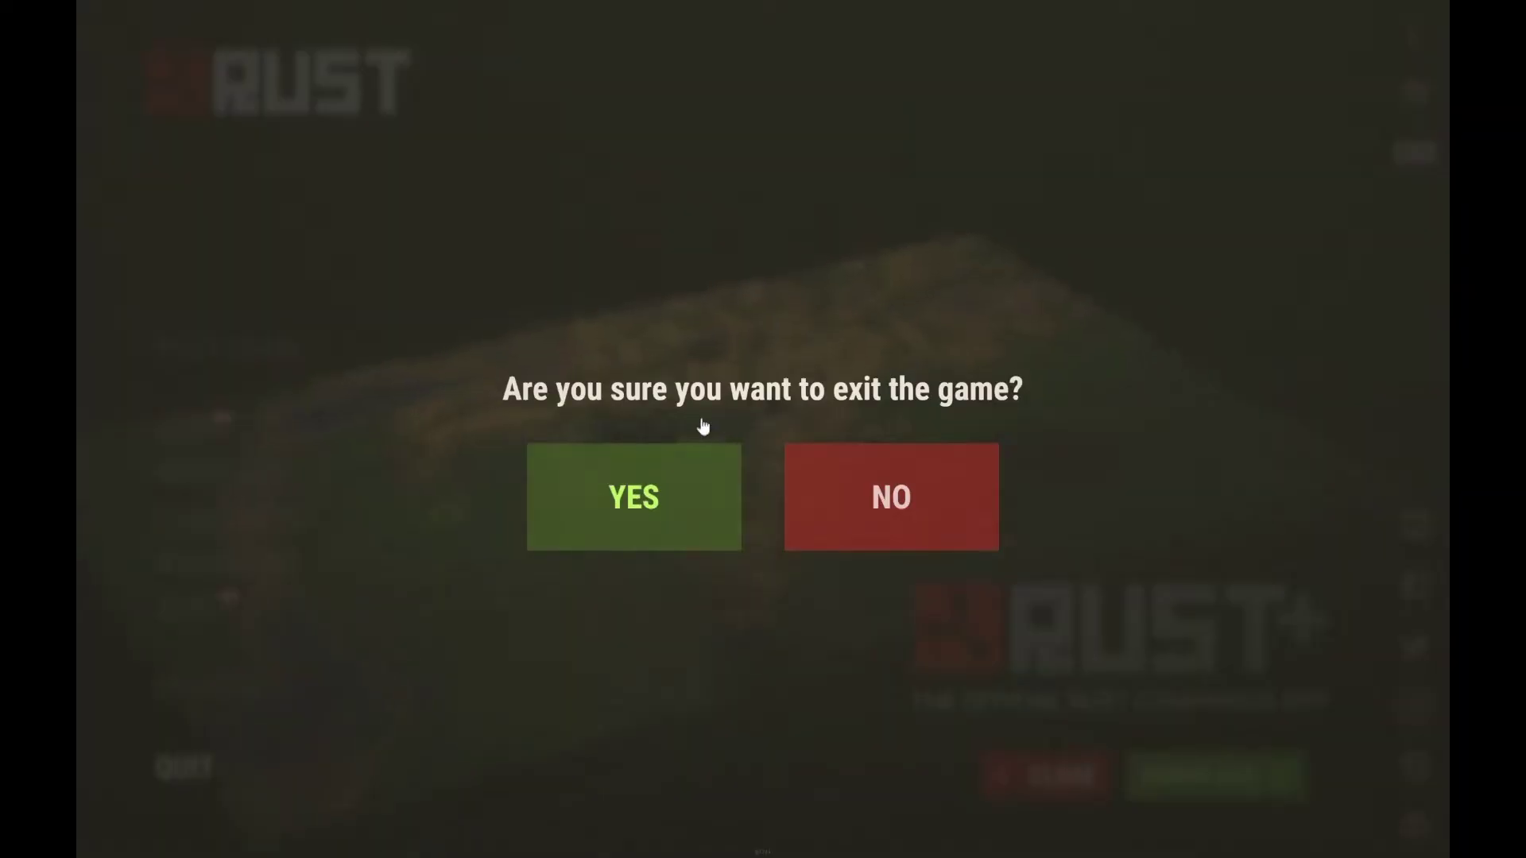
left_click(598, 509)
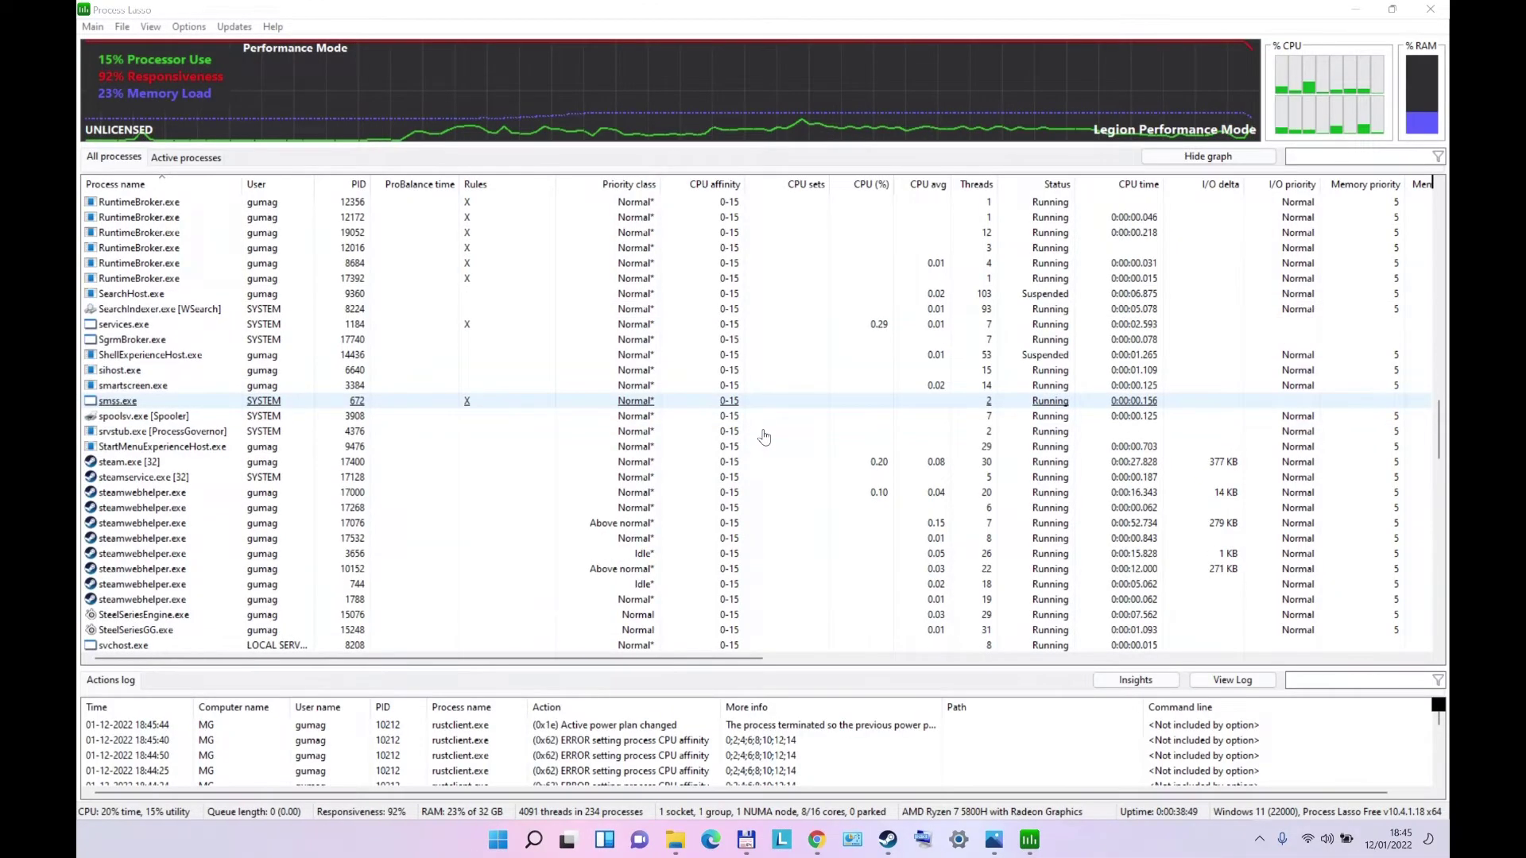
Hide Process Lasso and open Rust's Properties in Steam on the Local Files section
left_click(1355, 9)
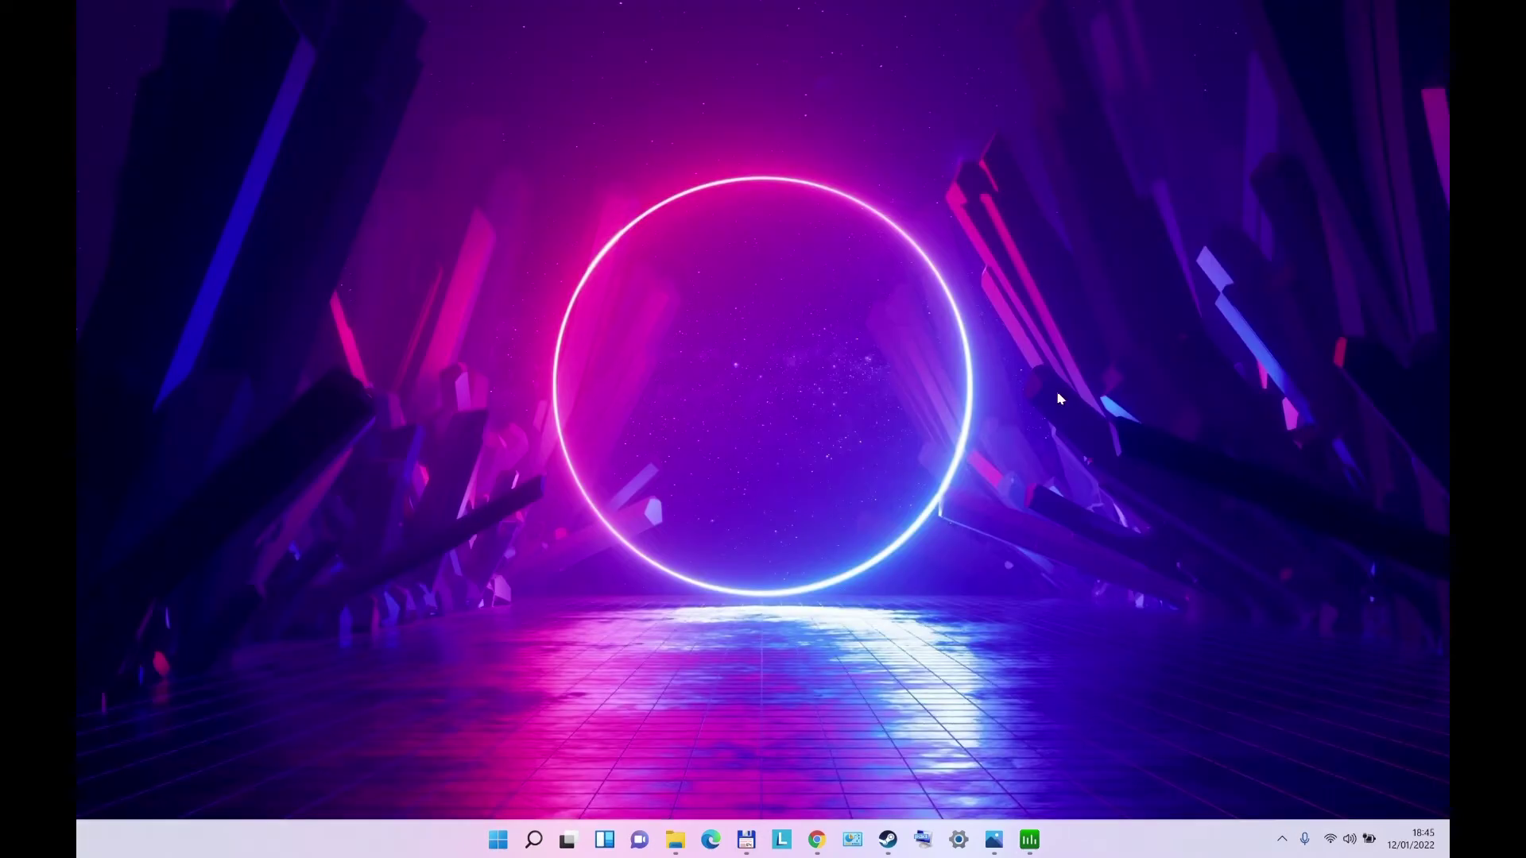
mouse_move(746, 847)
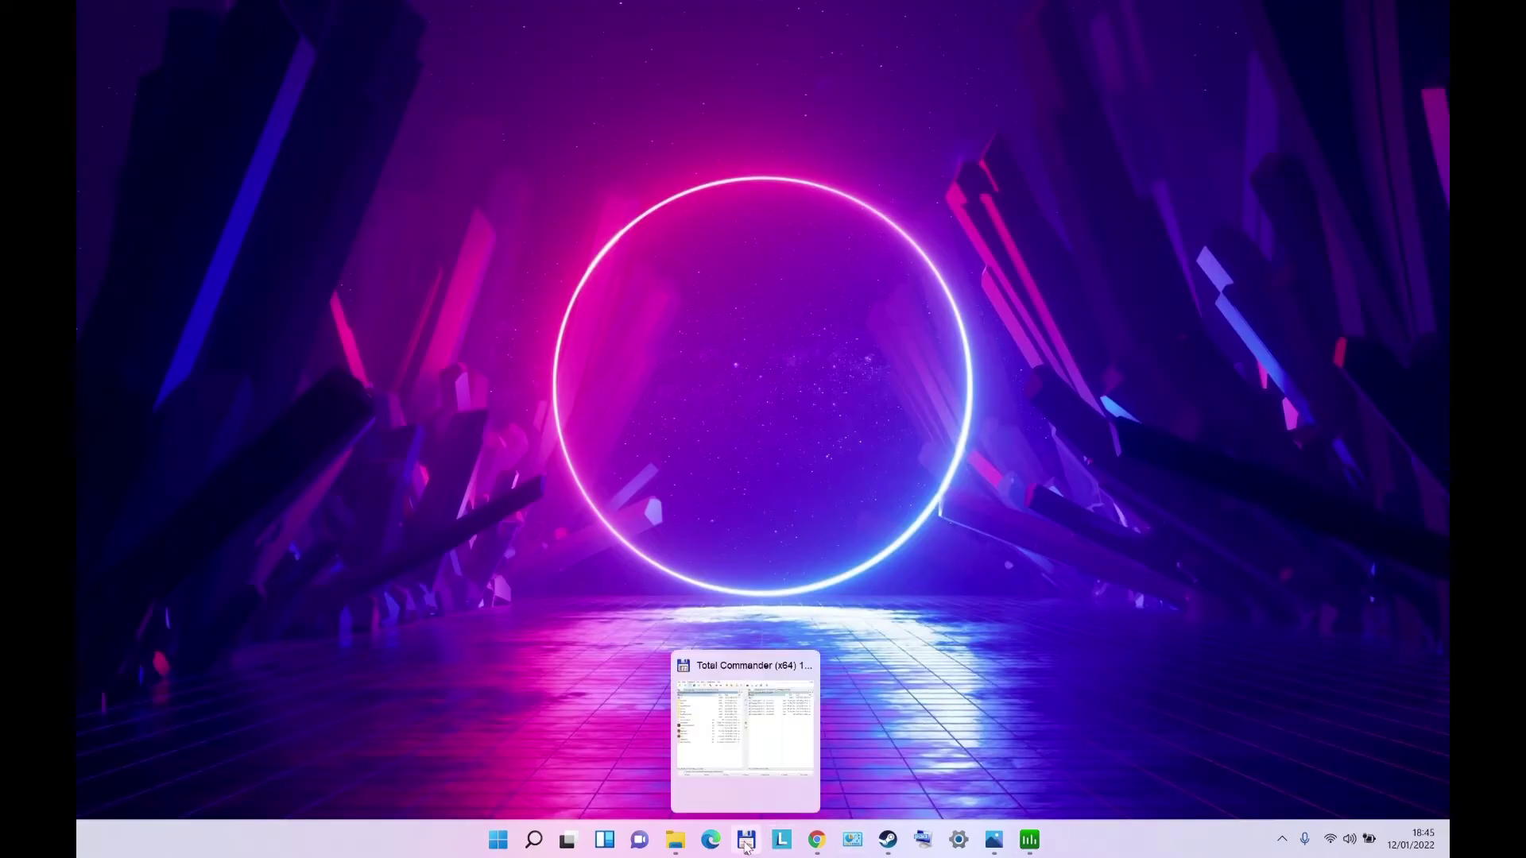
mouse_move(888, 840)
left_click(809, 693)
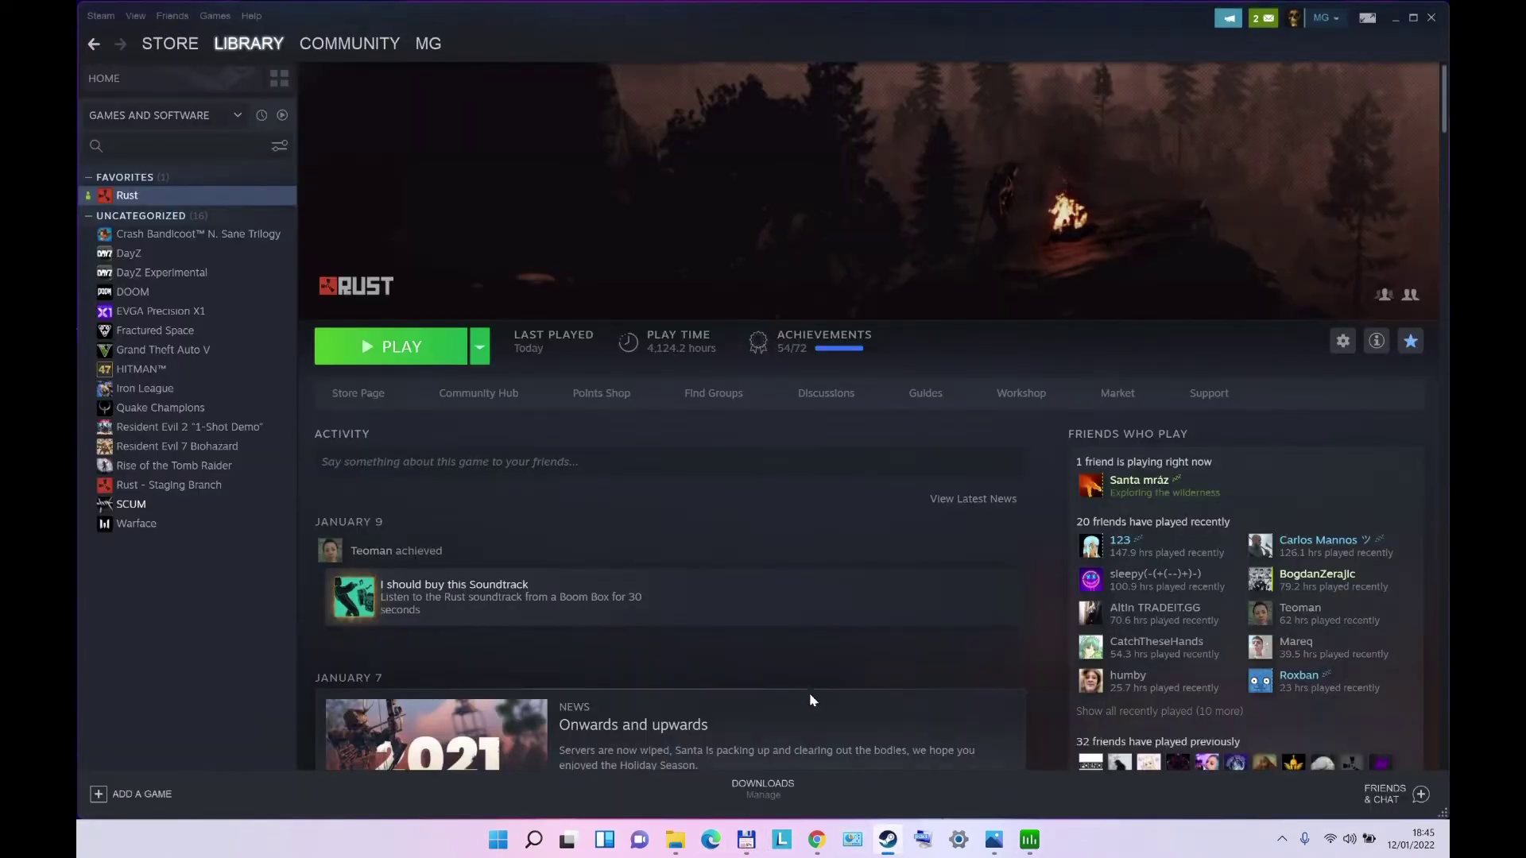
right_click(127, 198)
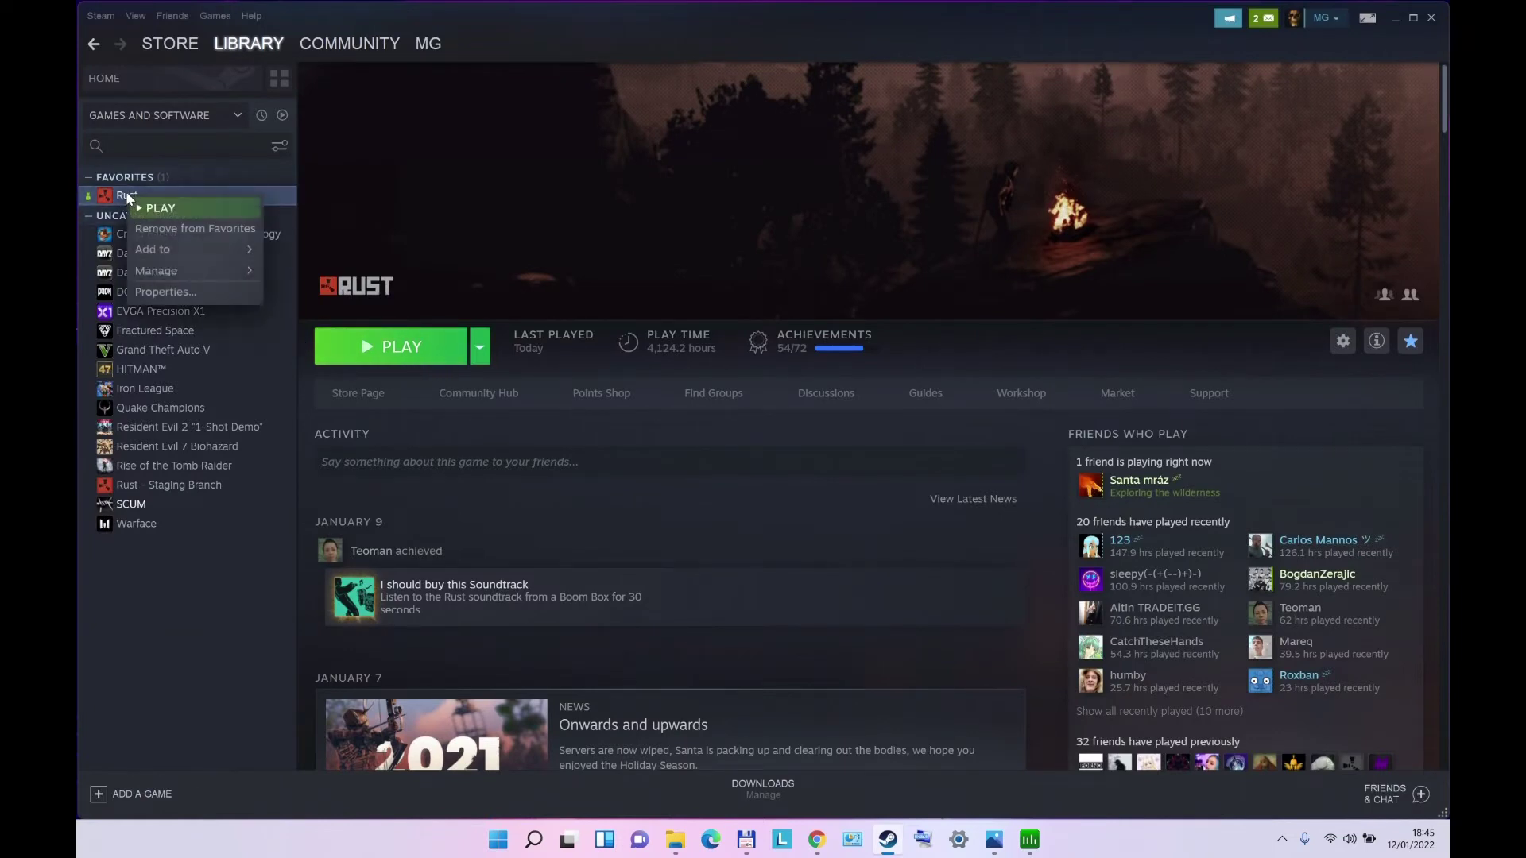
left_click(163, 292)
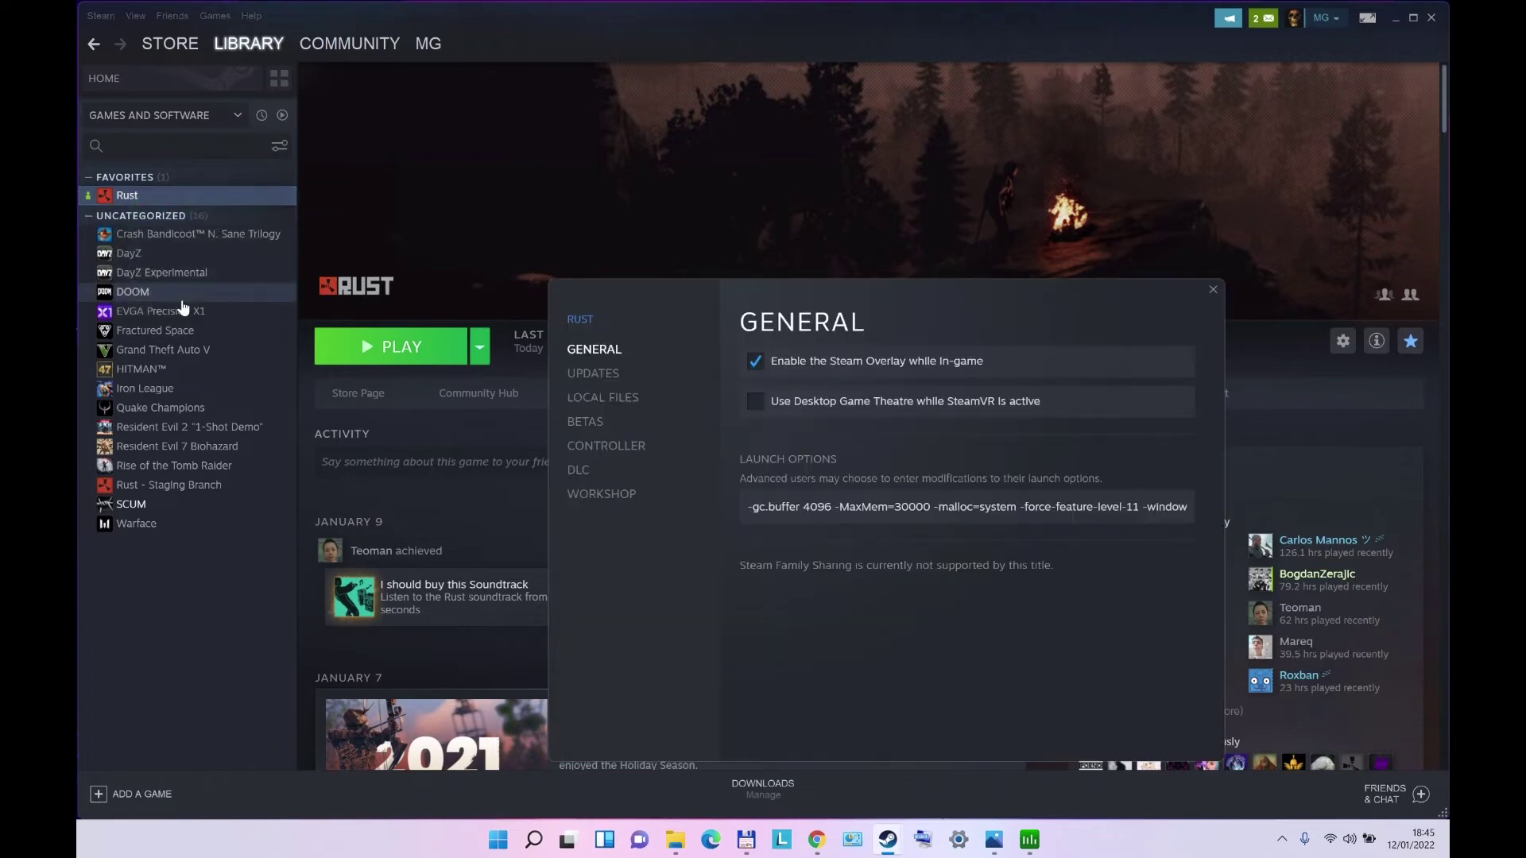
left_click(599, 397)
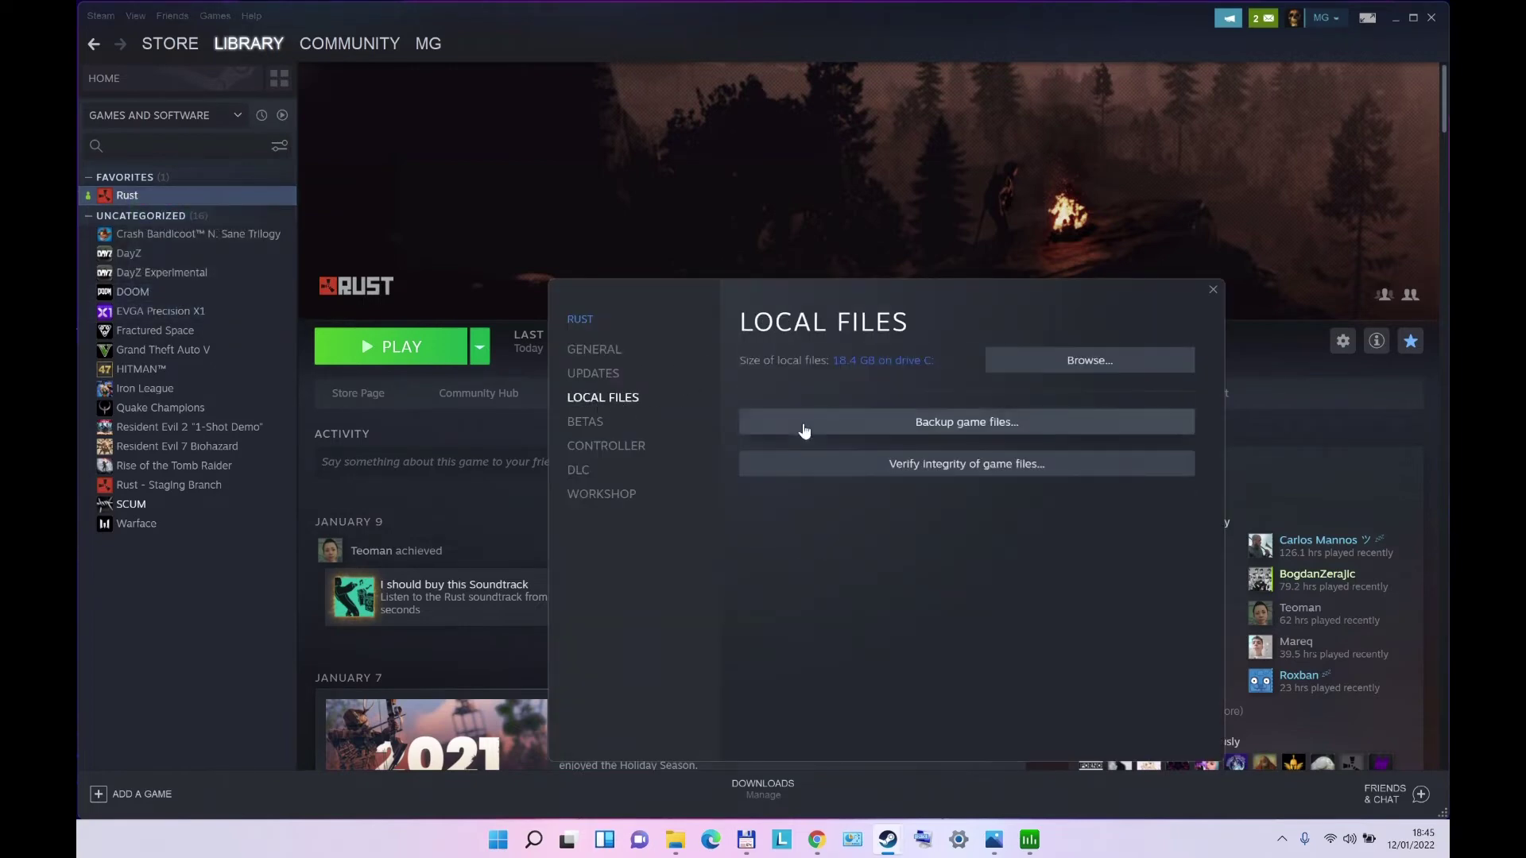
Open Rust's install folder and create a new text document named Rust2022.txt
left_click(1096, 364)
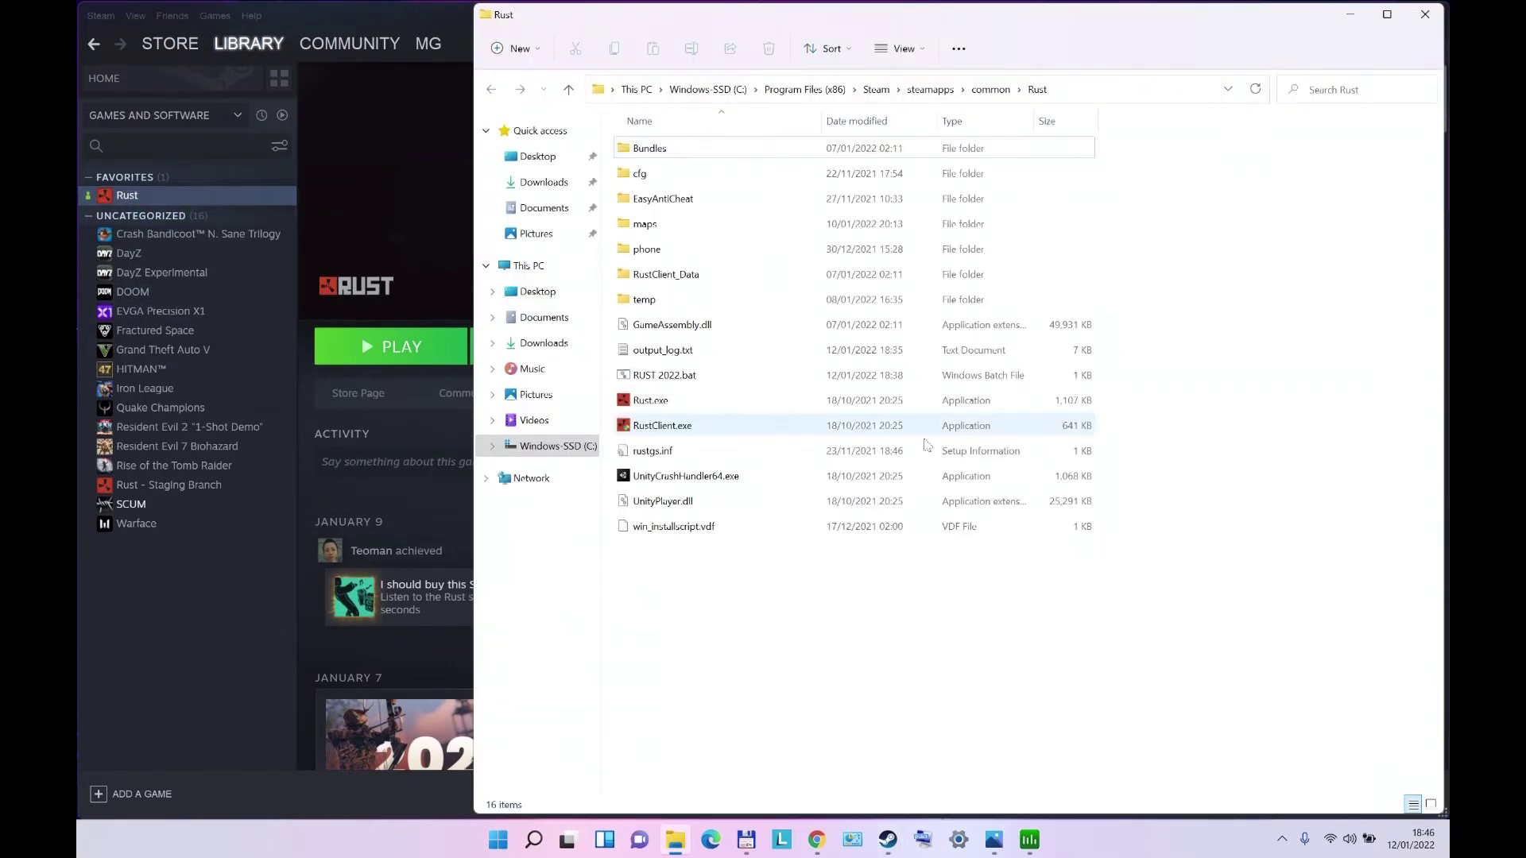
right_click(692, 562)
mouse_move(843, 504)
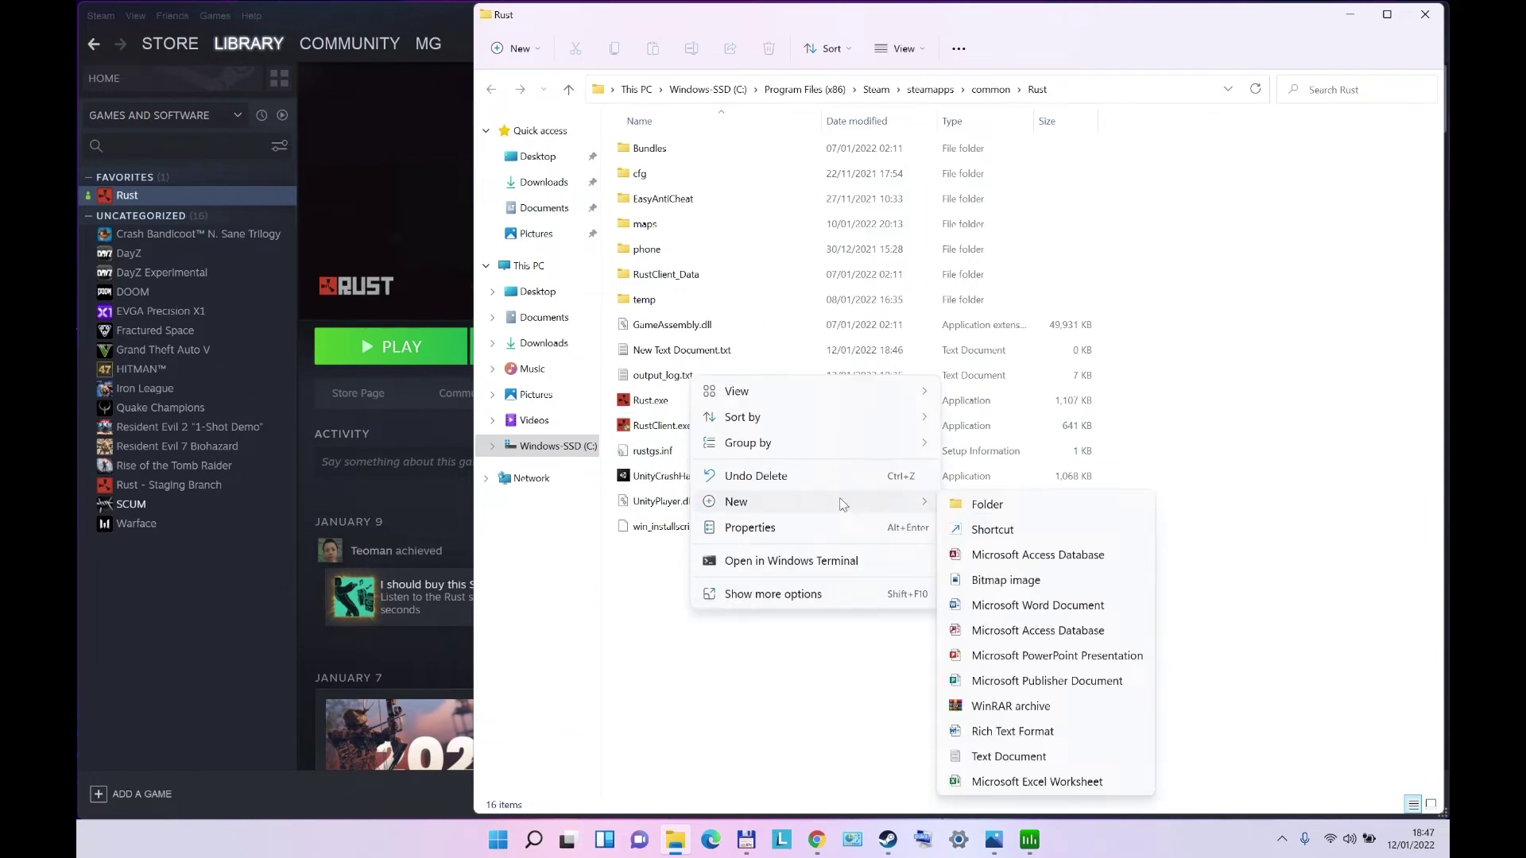
left_click(1007, 756)
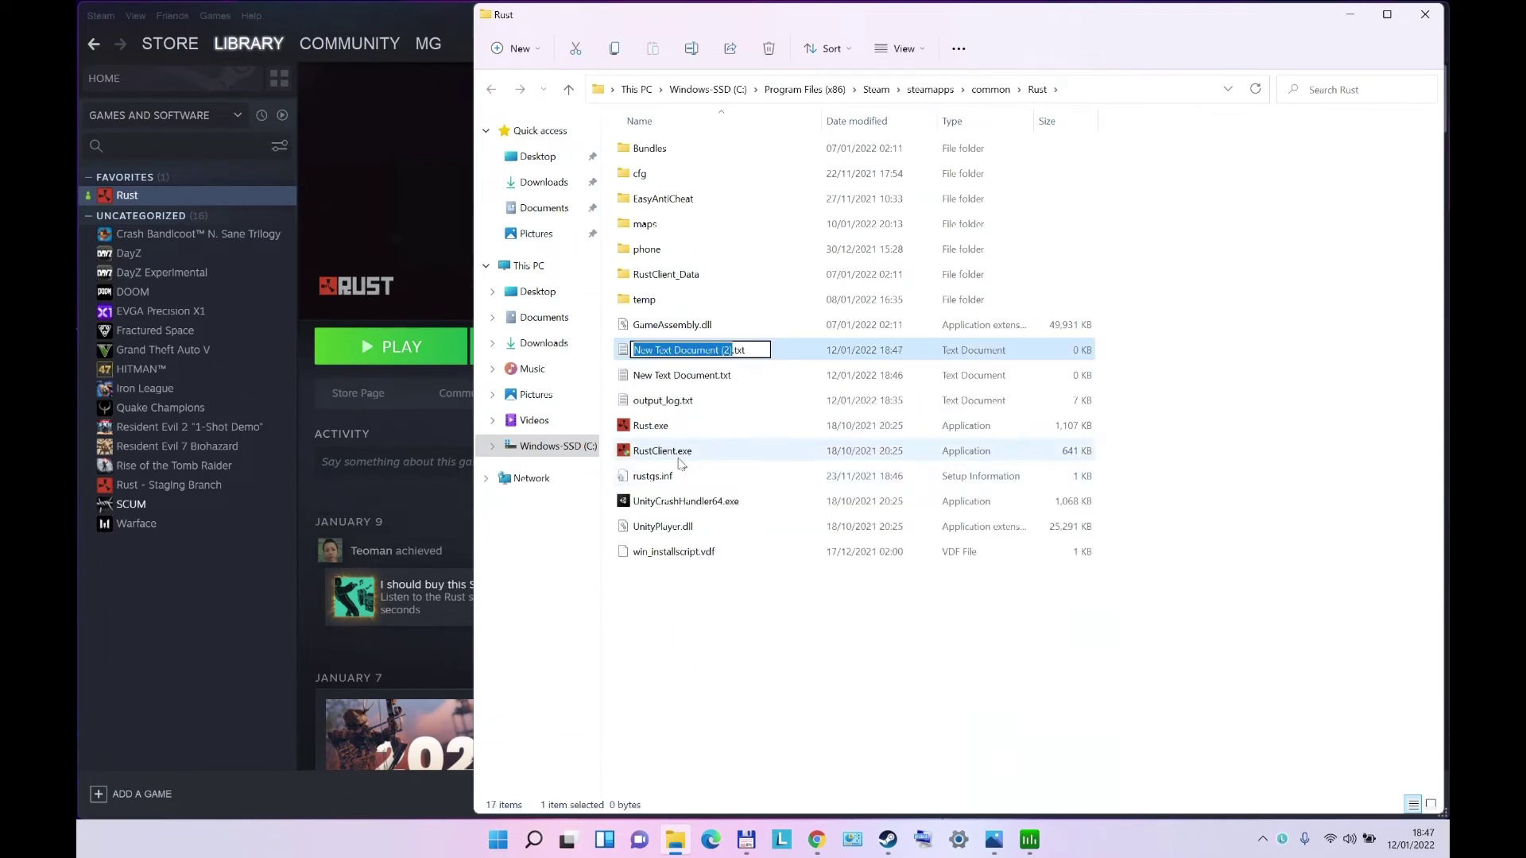
type("Rust")
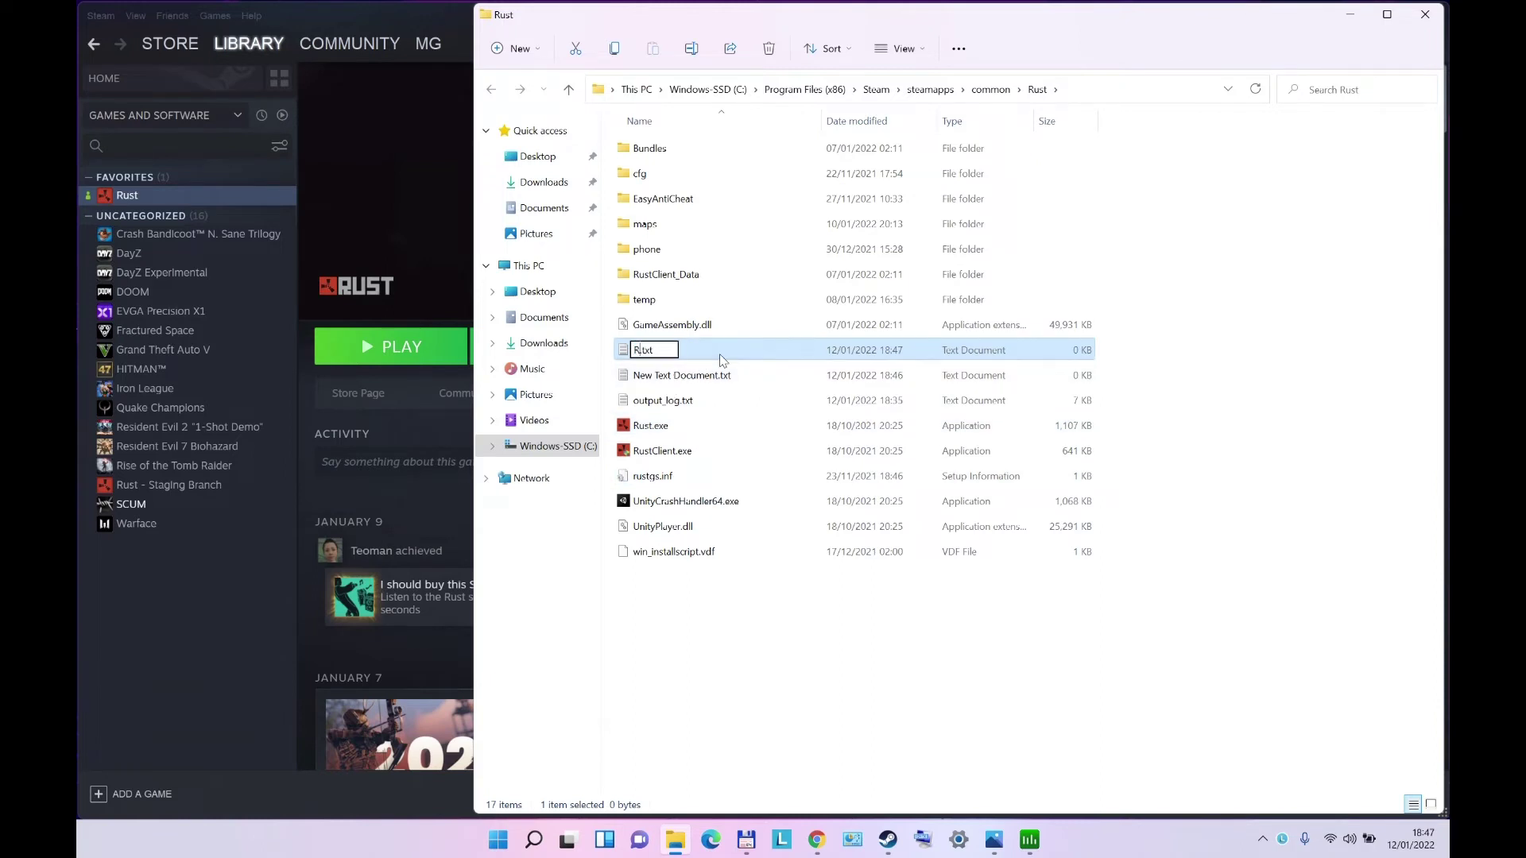
type("2022")
key("Return")
Paste the cd-to-Rust-folder line and 'Start /affinity 5555 rust.exe -steam' into Rust2022.txt
double_click(673, 437)
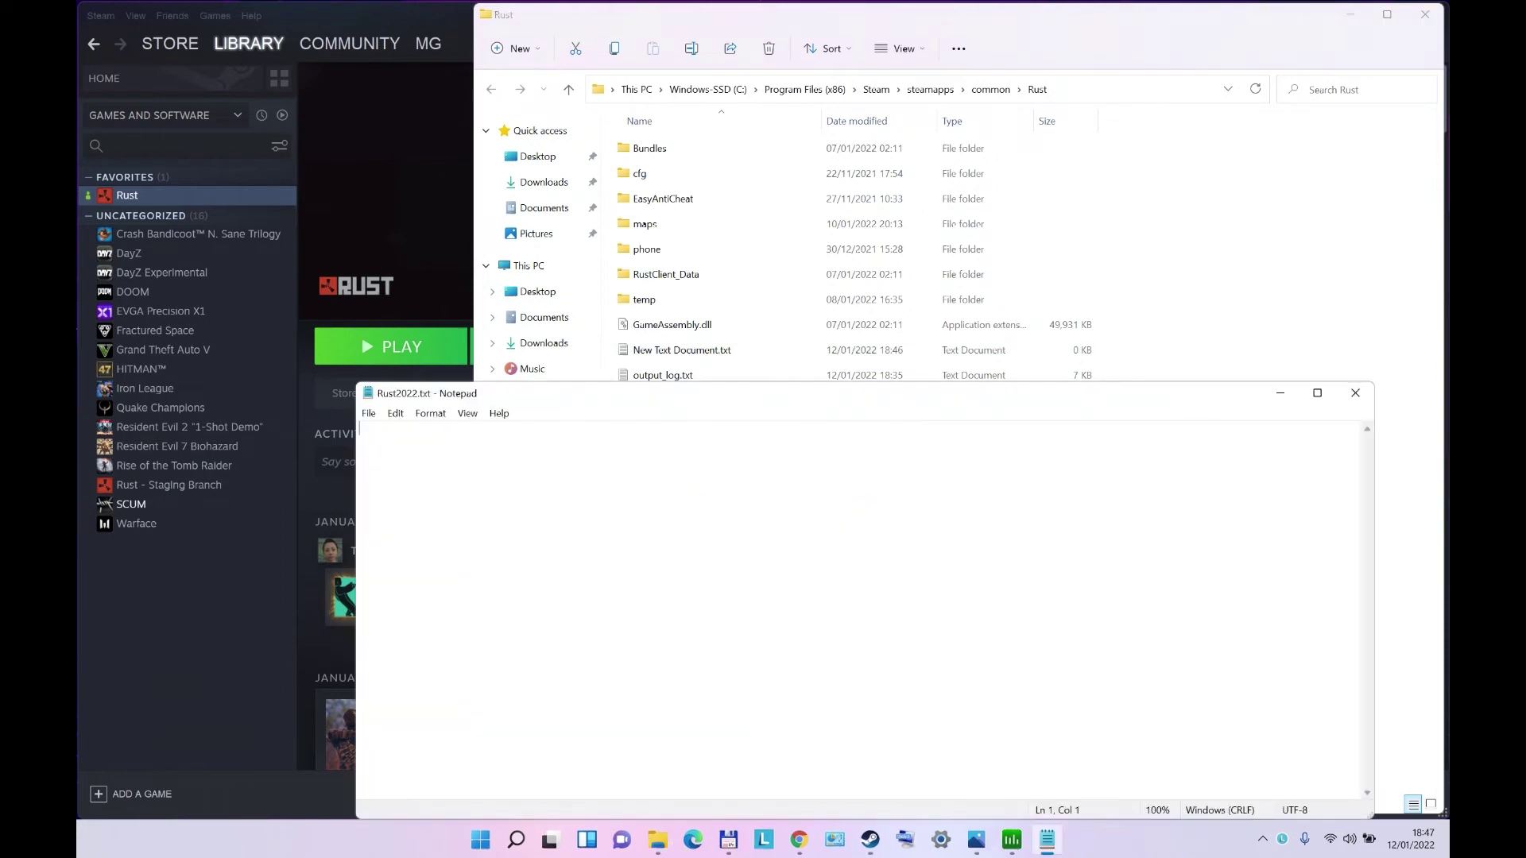
type("cd /d \"\"C:\\Program Files (x86)\\Steam\\steamapps\\common\\Rust\" Start /affinity 5555 rust.exe -steam")
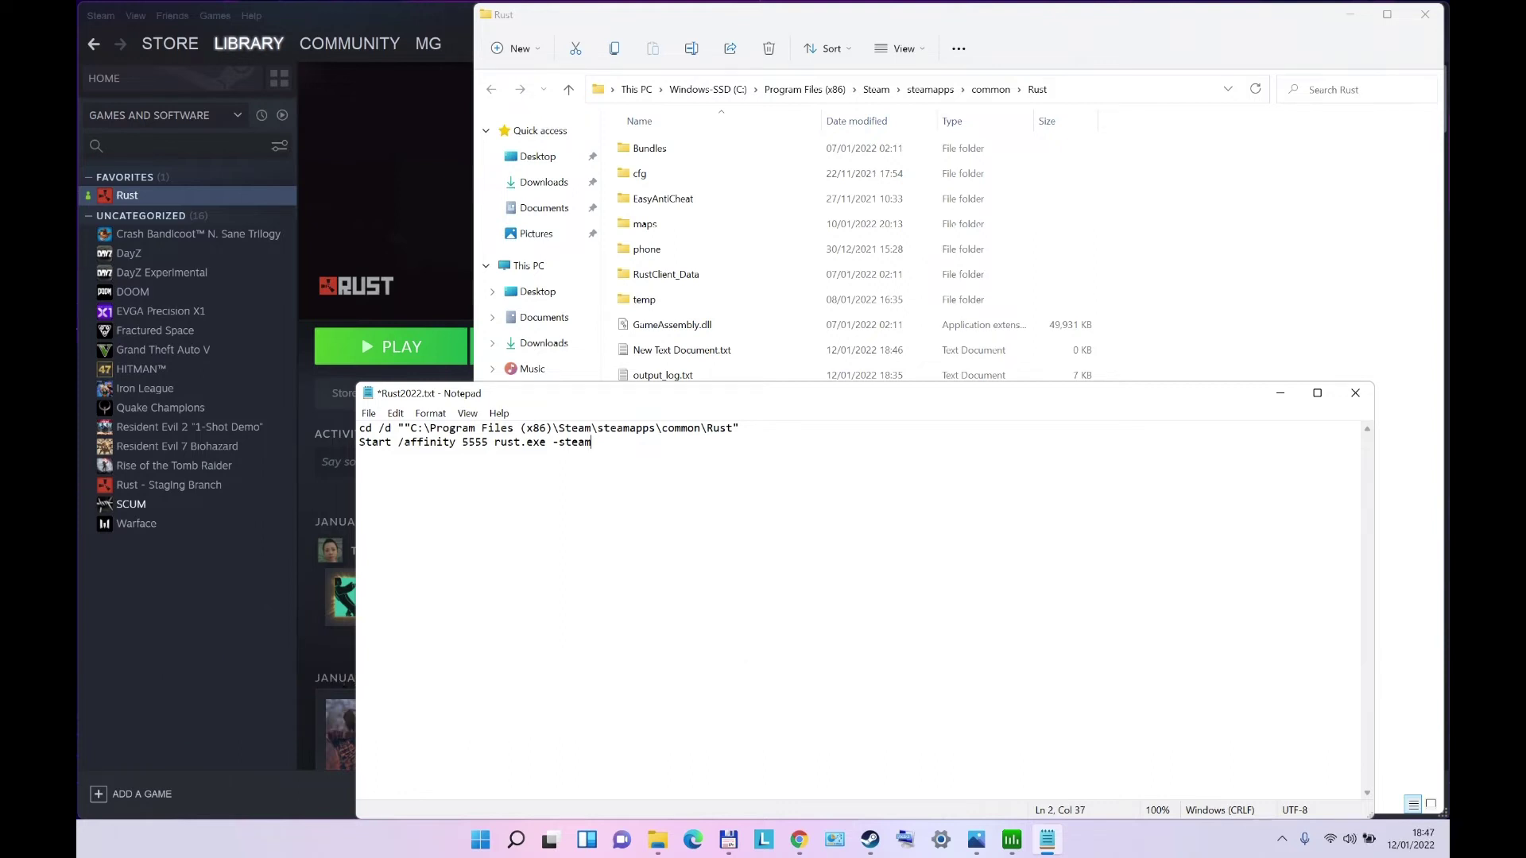
left_click_drag(410, 427, 740, 428)
left_click(740, 427)
left_click_drag(359, 442, 451, 442)
left_click(403, 442)
left_click(461, 442)
Save Rust2022.txt and close Notepad
key("ctrl+a")
left_click(369, 413)
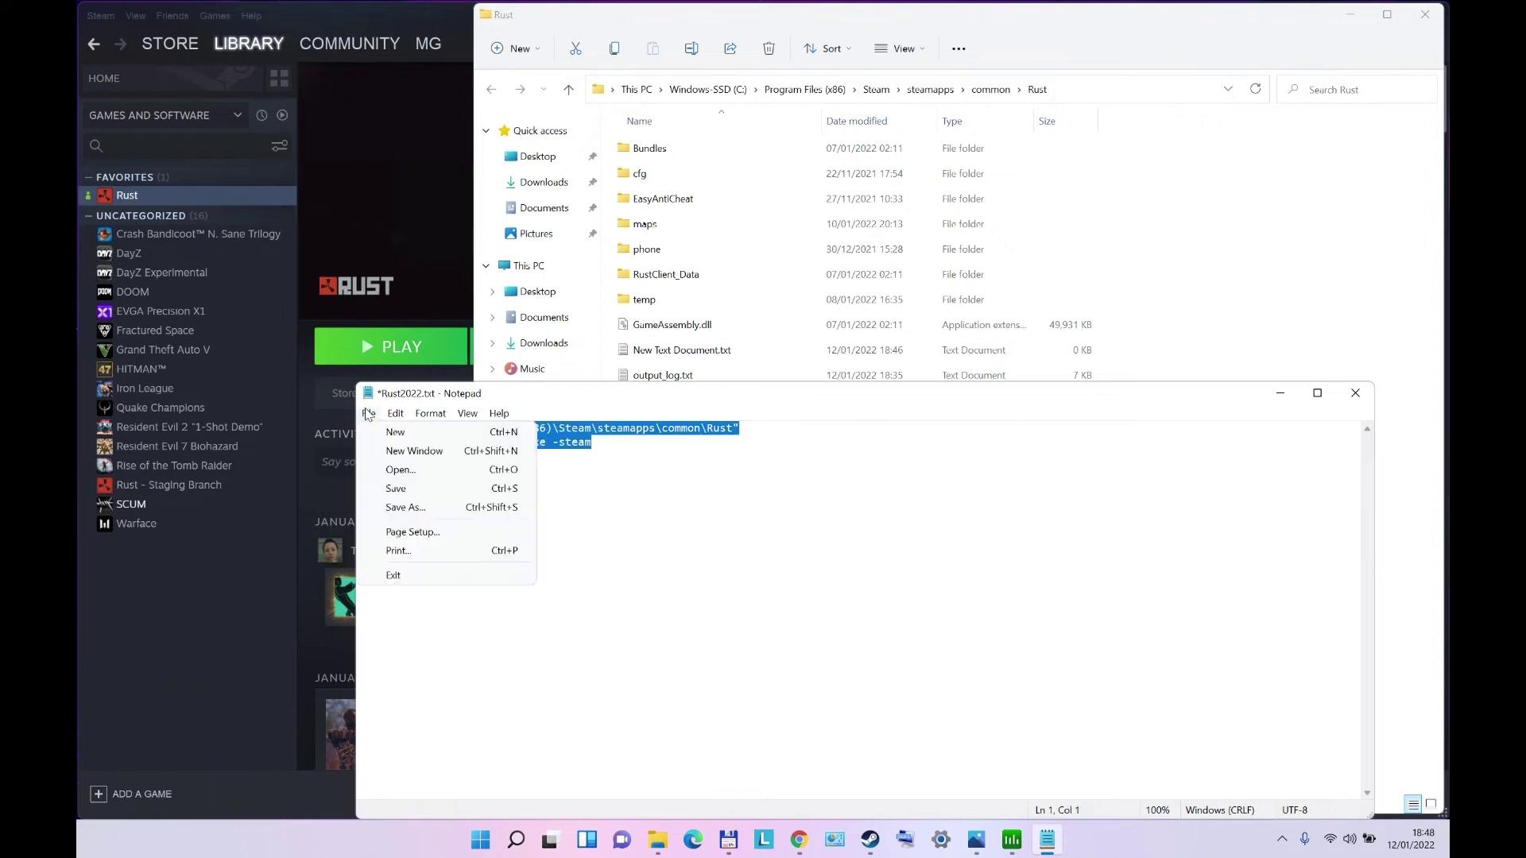
left_click(390, 487)
left_click(1355, 392)
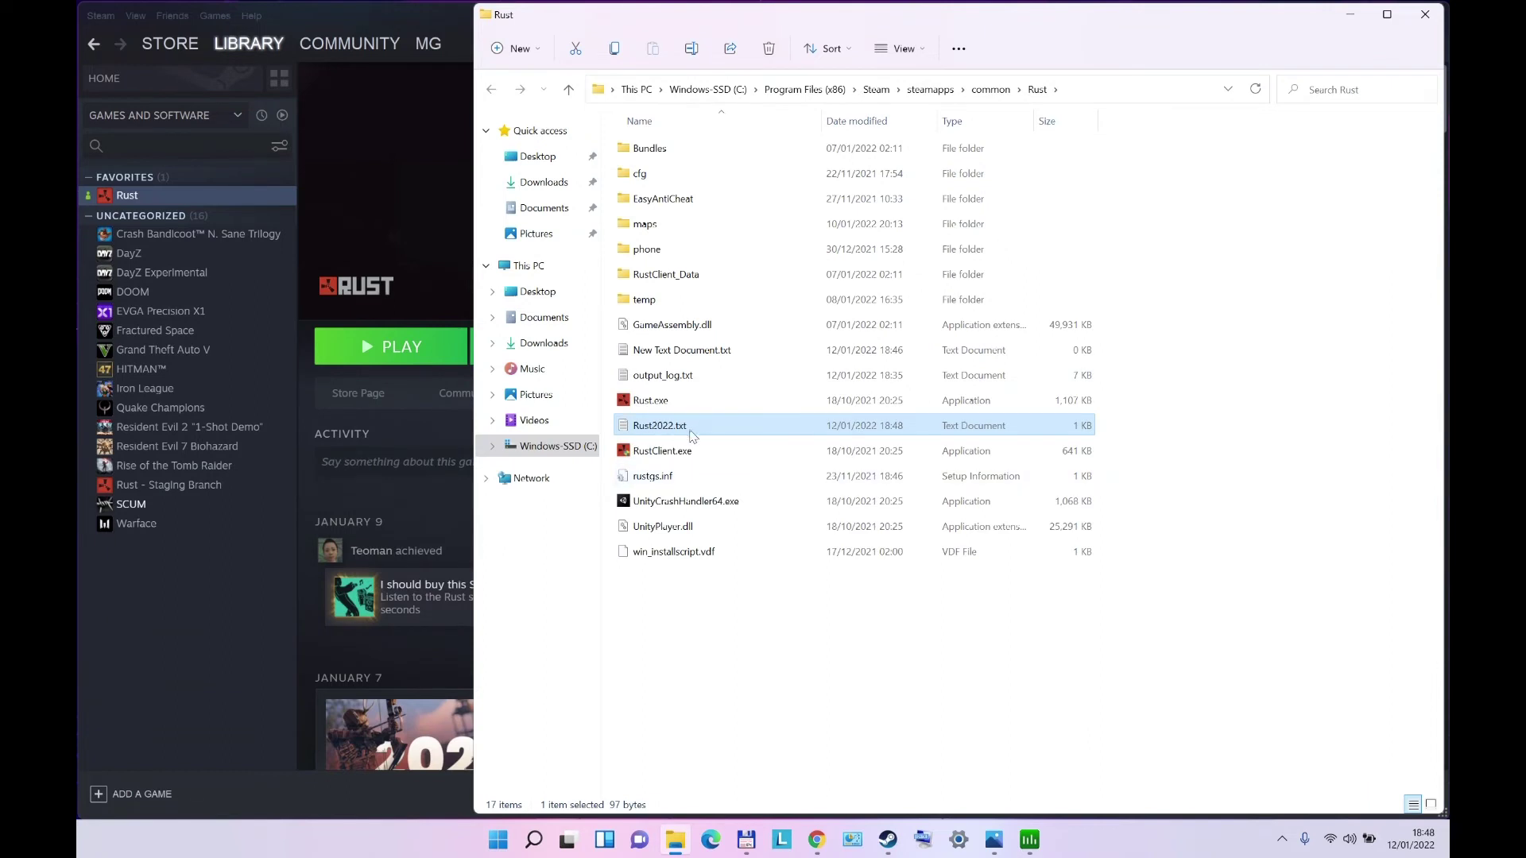
Rename Rust2022.txt to Rust2022.bat, accept the extension warning, and run it to launch Rust
key("F2")
double_click(682, 426)
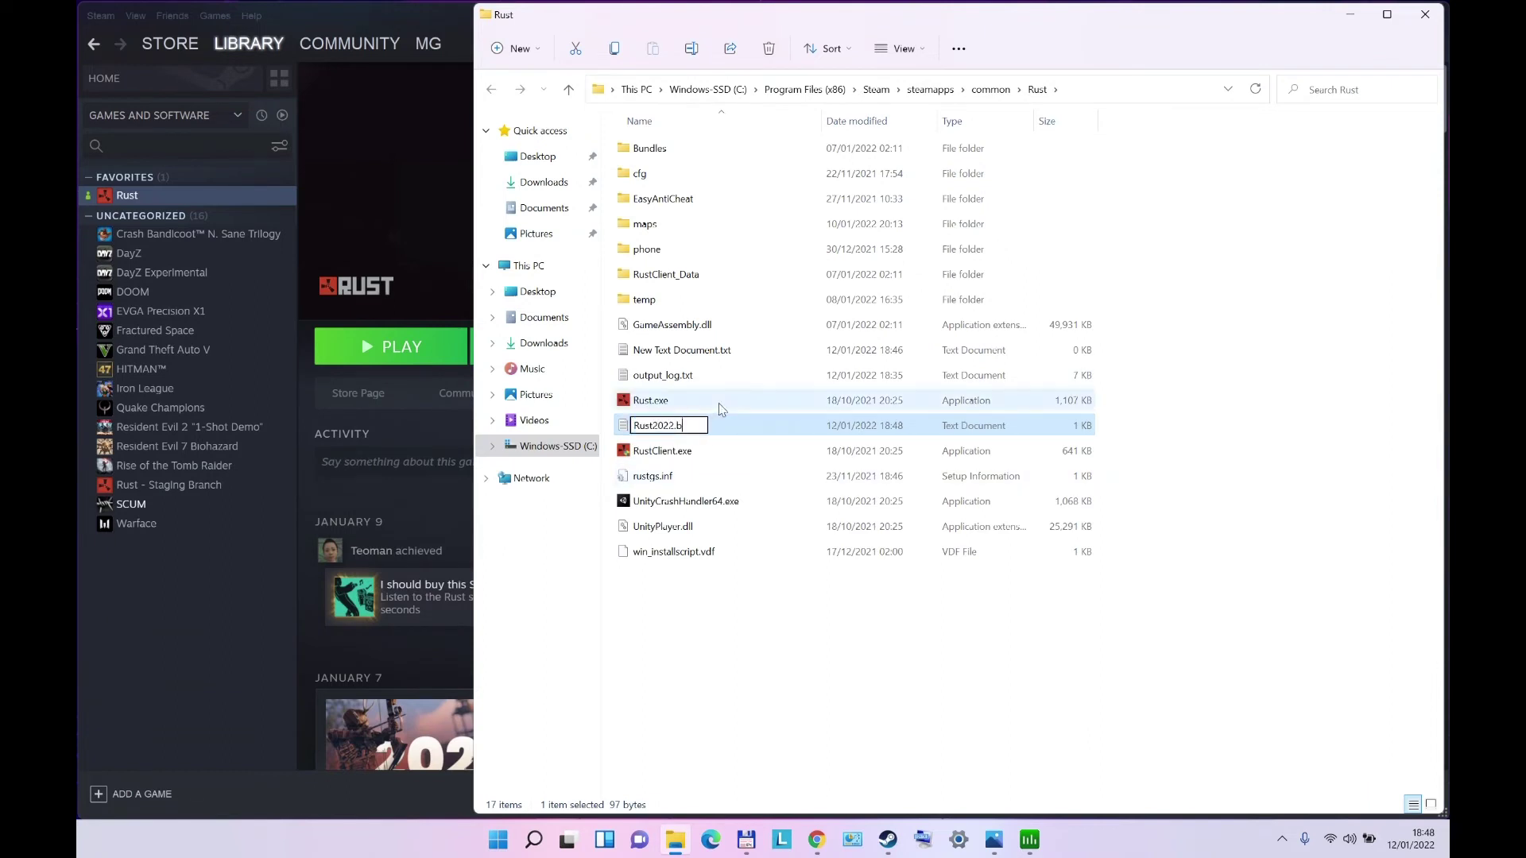
type("bat")
key("Return")
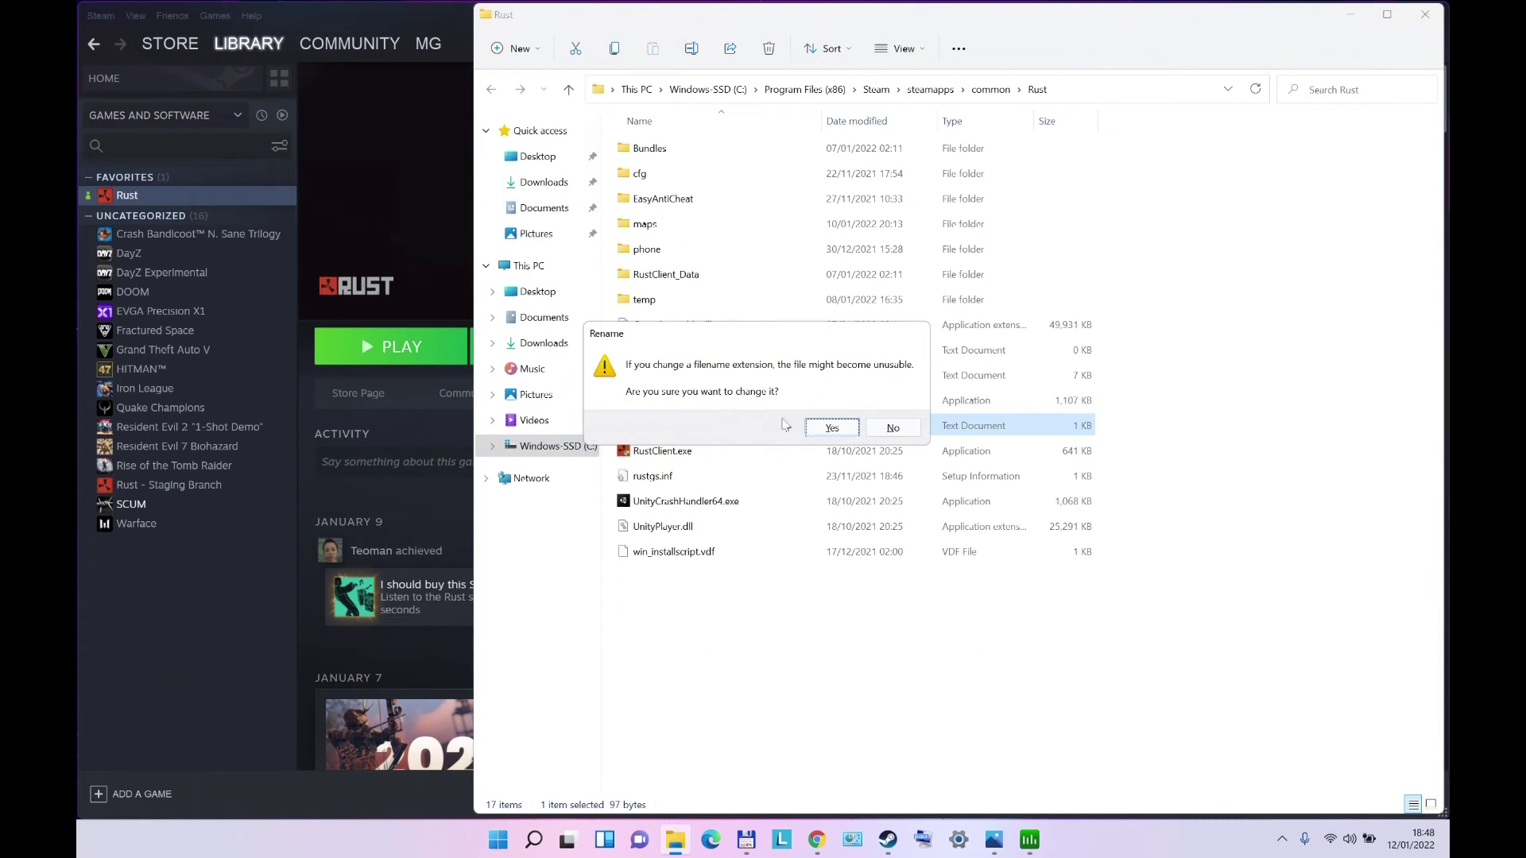
left_click(827, 428)
left_click(670, 455)
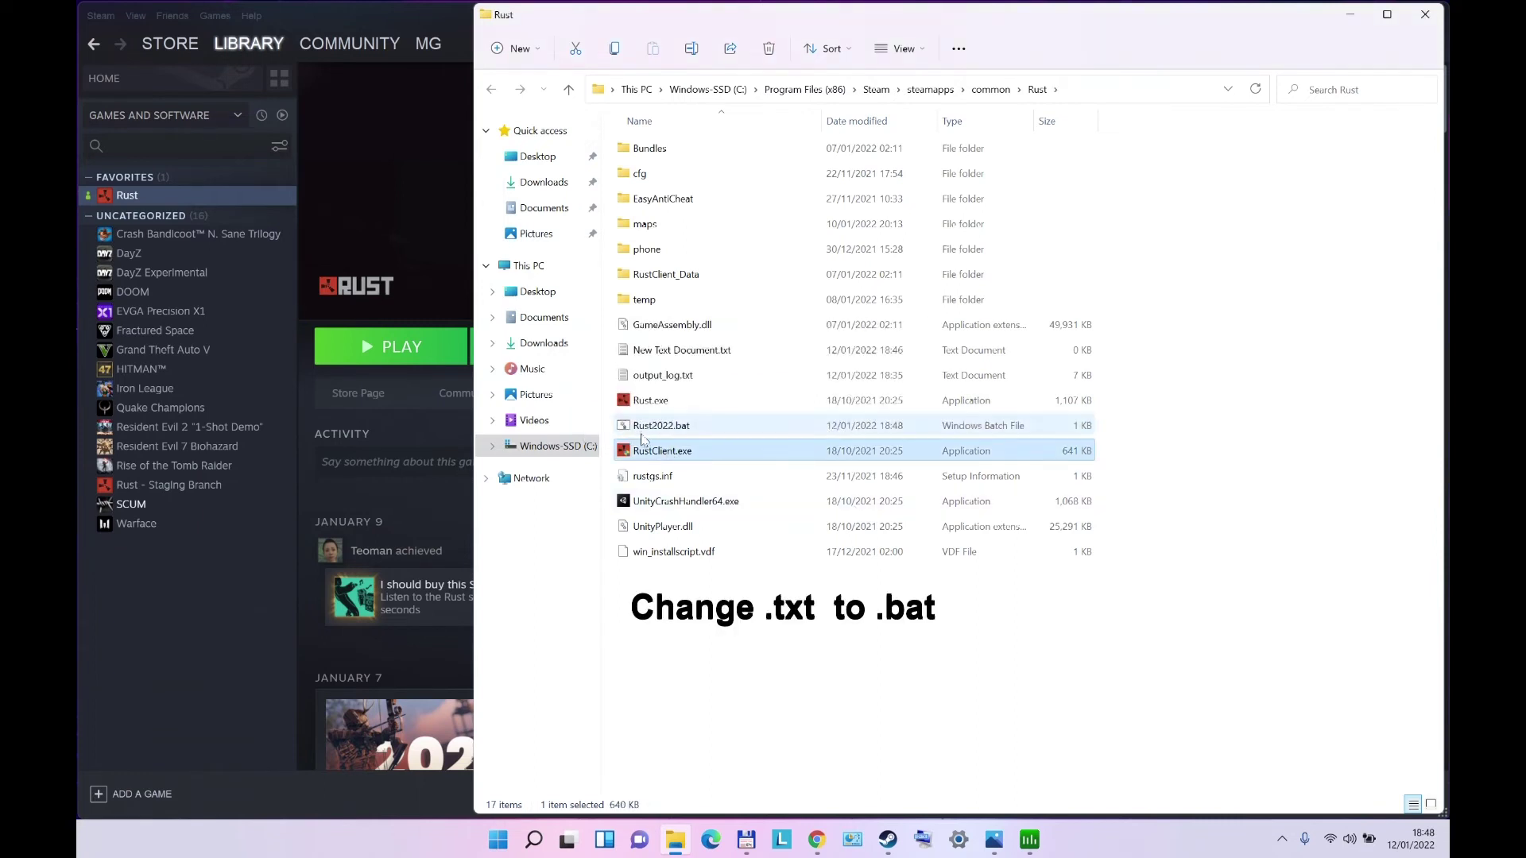
left_click(692, 429)
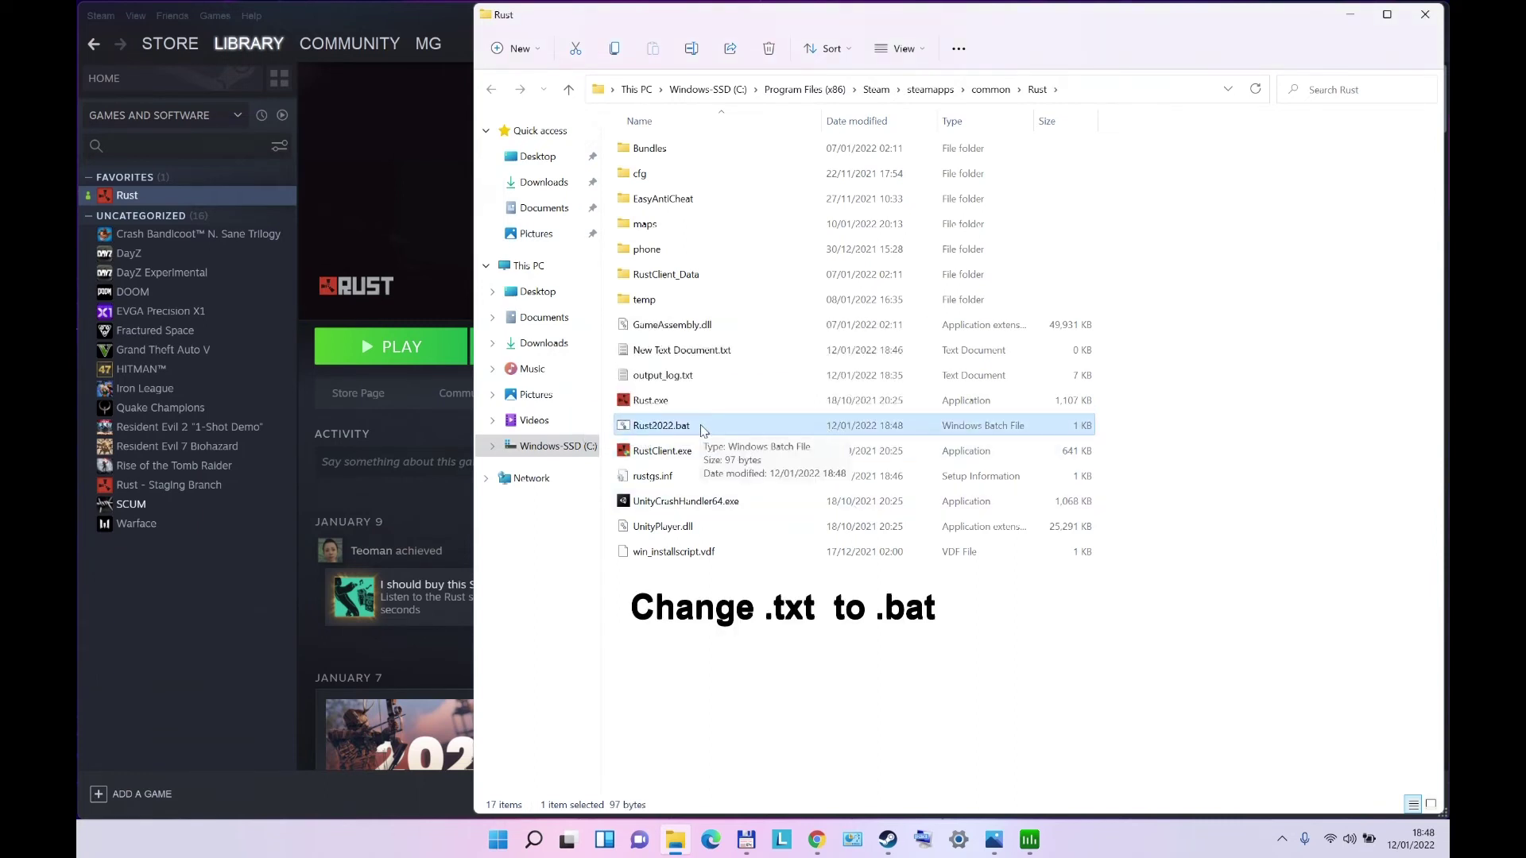
double_click(701, 430)
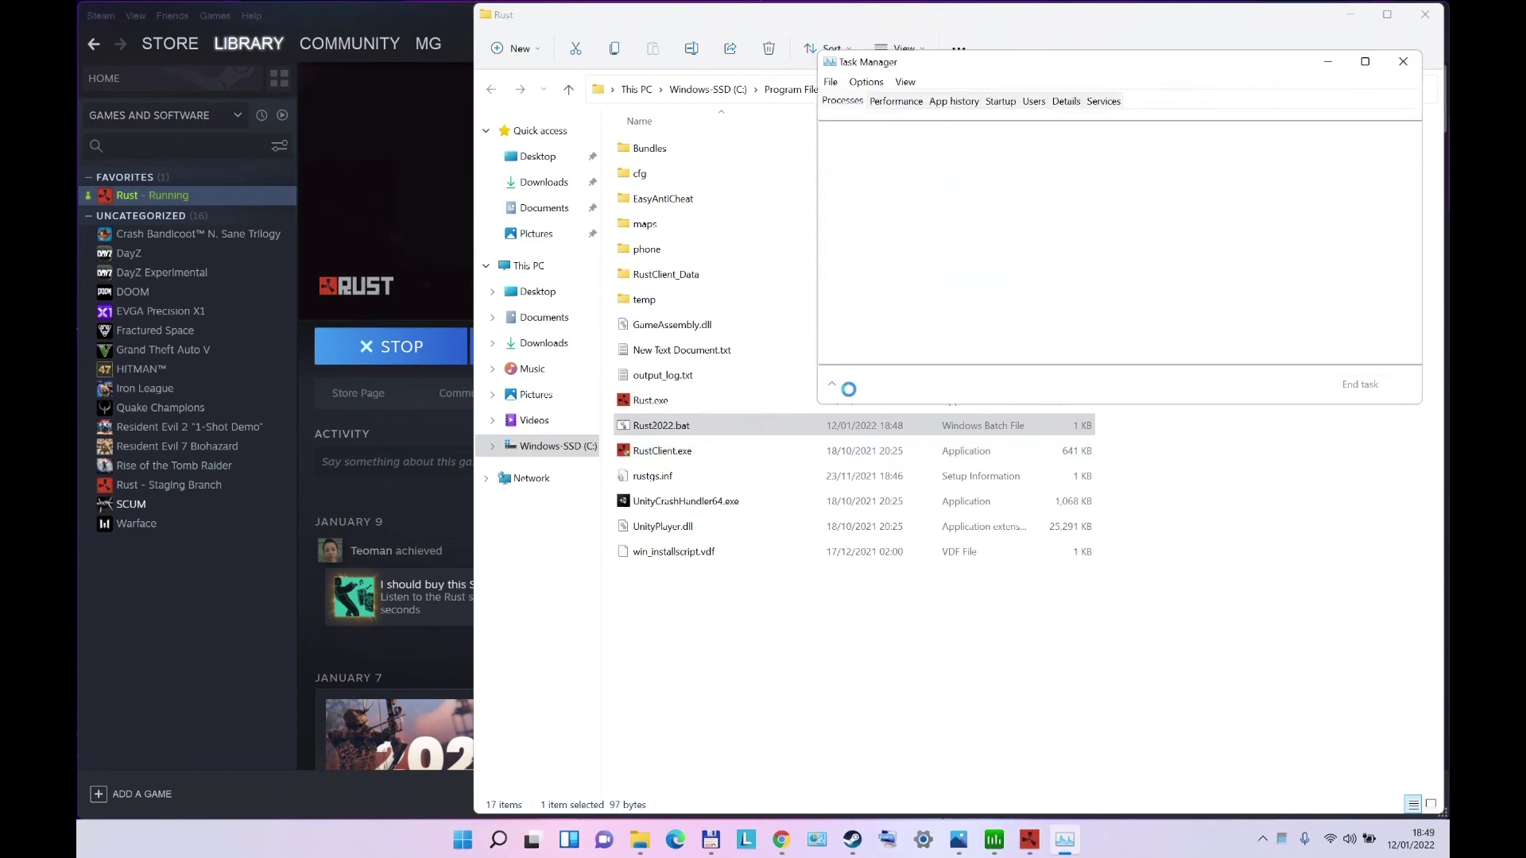
Check RustClient.exe's processor affinity from Task Manager's detailed process list
left_click(1064, 102)
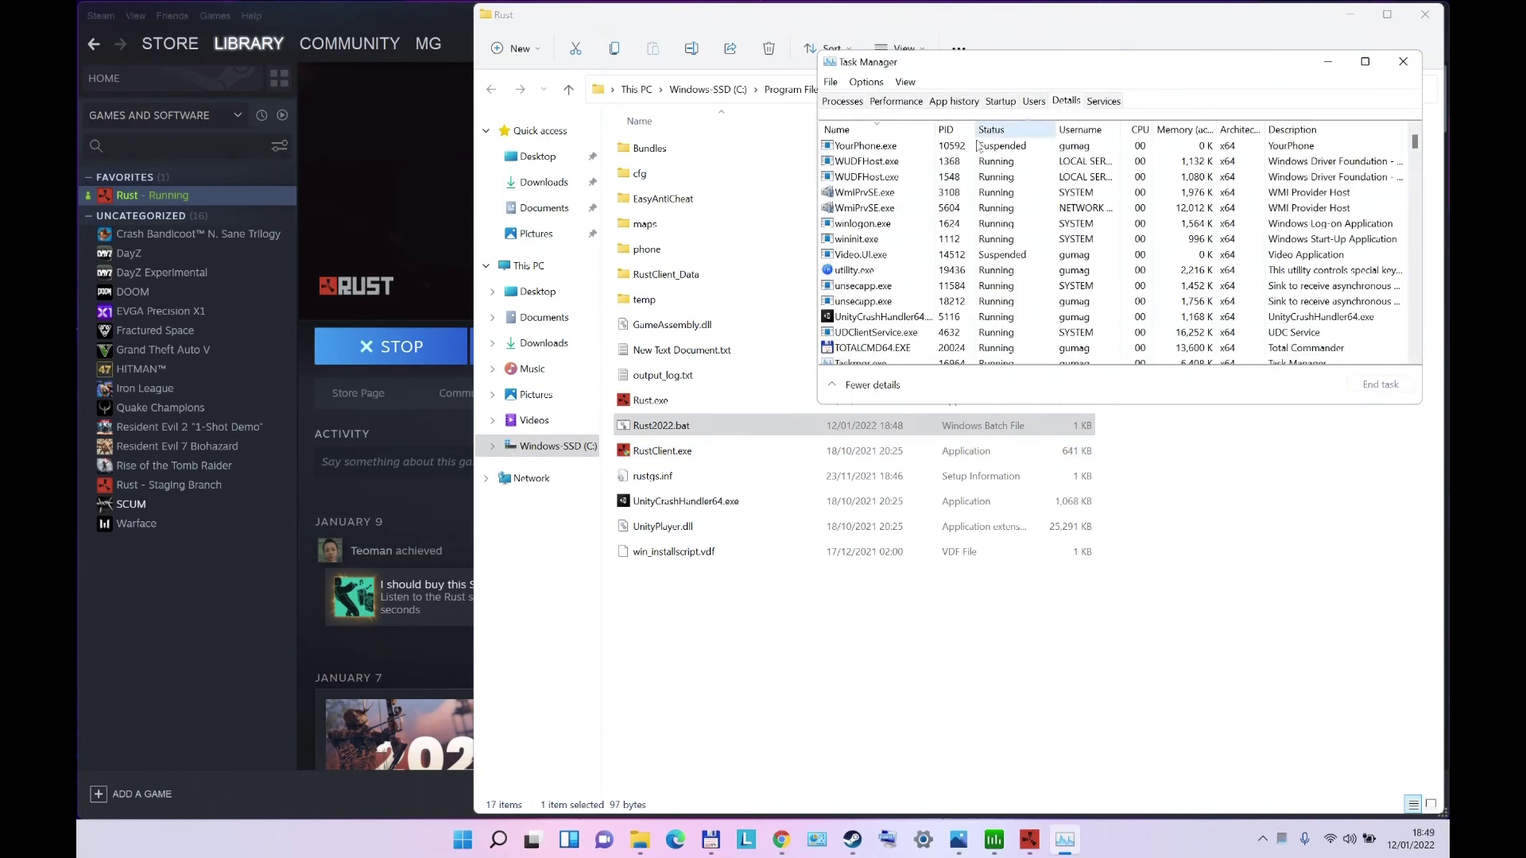
scroll(892, 270, "down", 8)
scroll(898, 302, "down", 10)
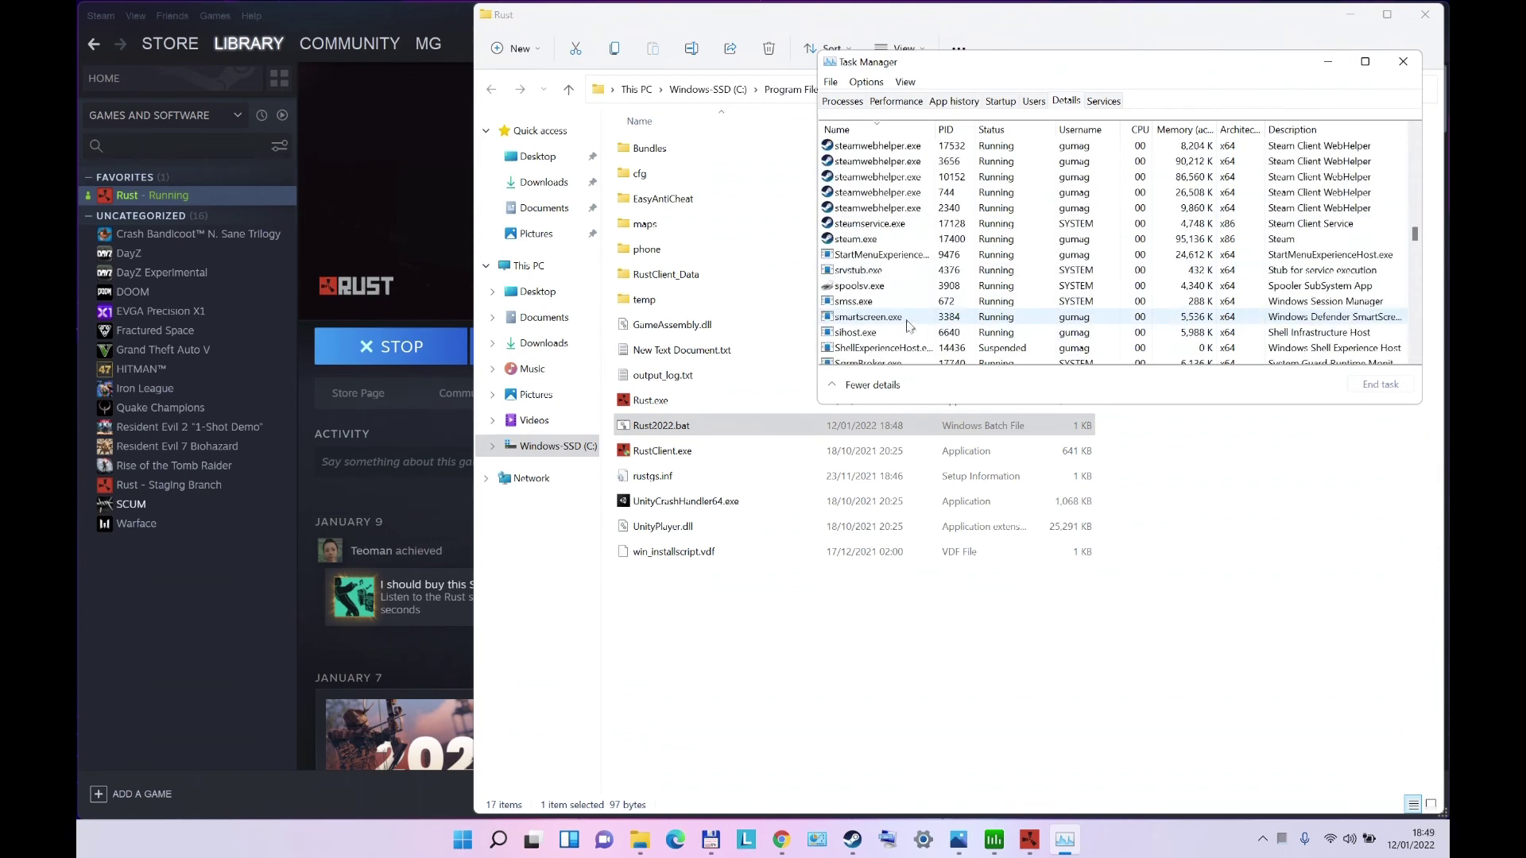
scroll(908, 325, "down", 4)
right_click(861, 271)
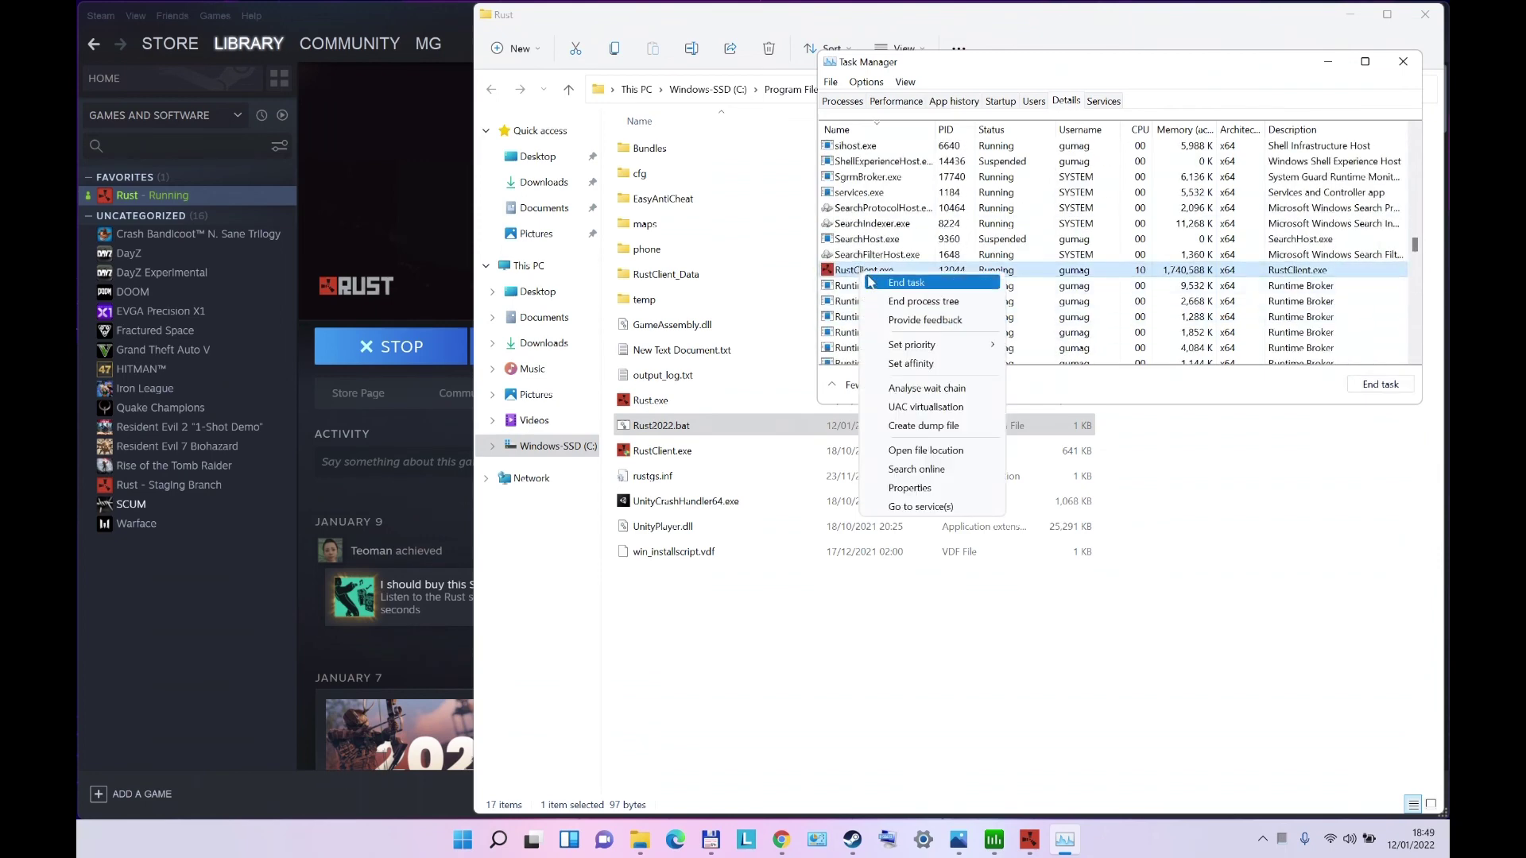
mouse_move(927, 346)
left_click(930, 364)
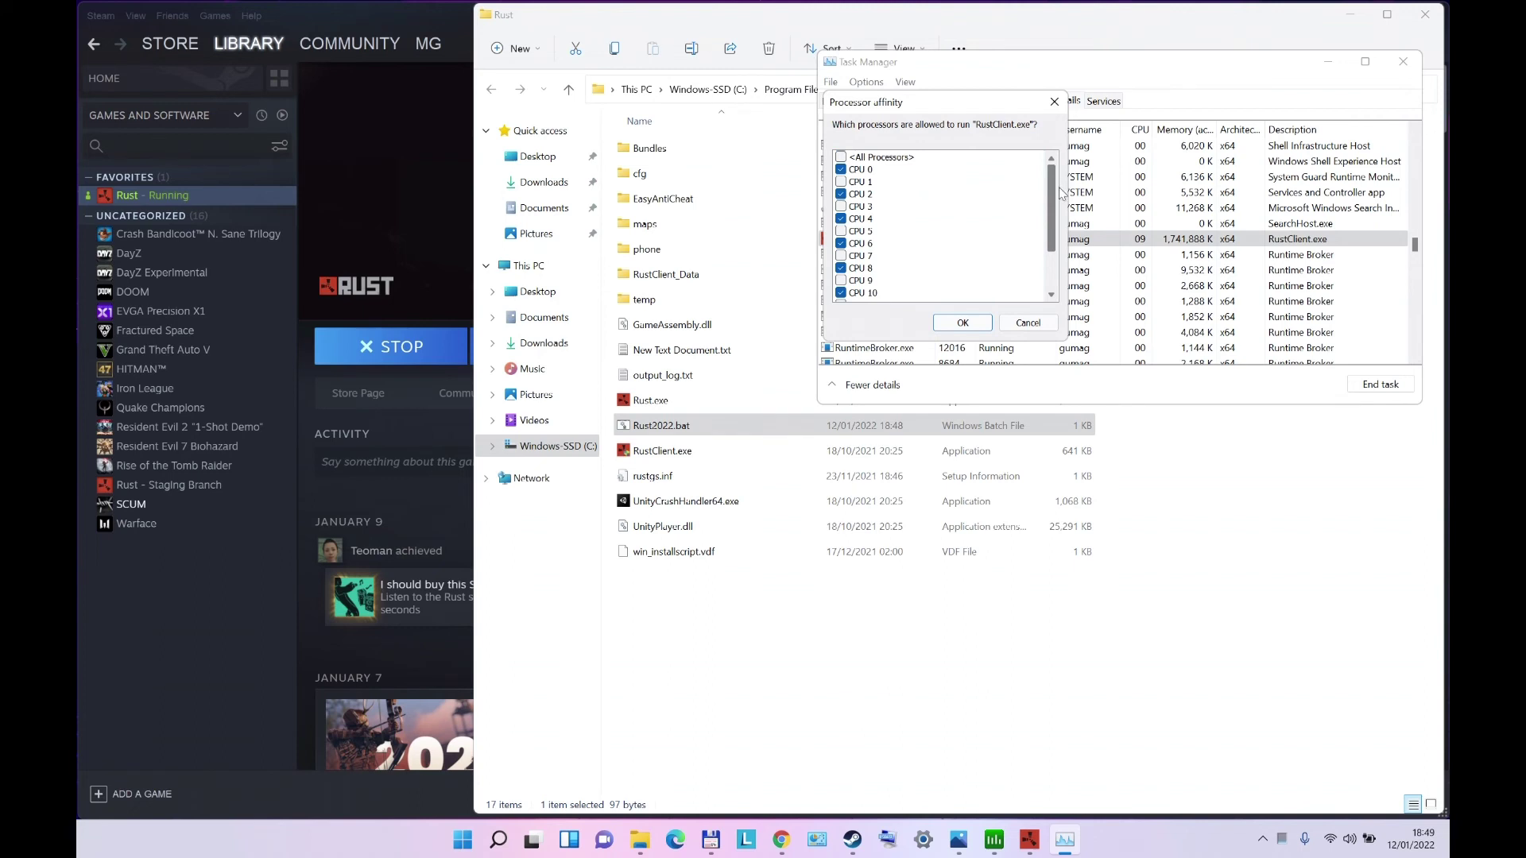
Accept the affinity unchanged, dismiss the access-denied error, and close Task Manager to return to Process Lasso
scroll(1051, 222, "down", 5)
left_click(962, 321)
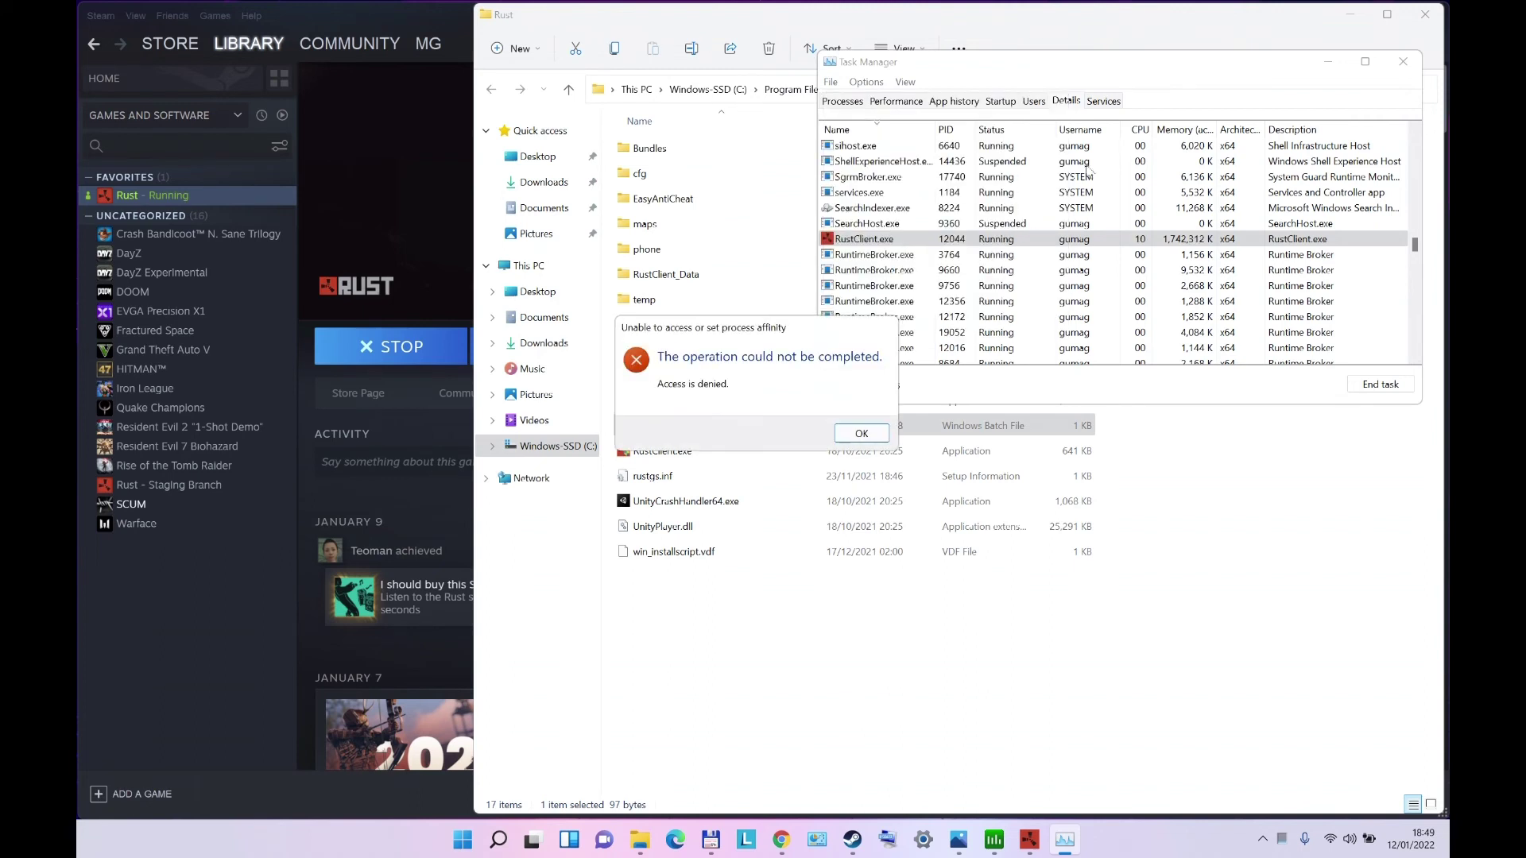
left_click(861, 433)
left_click(1403, 62)
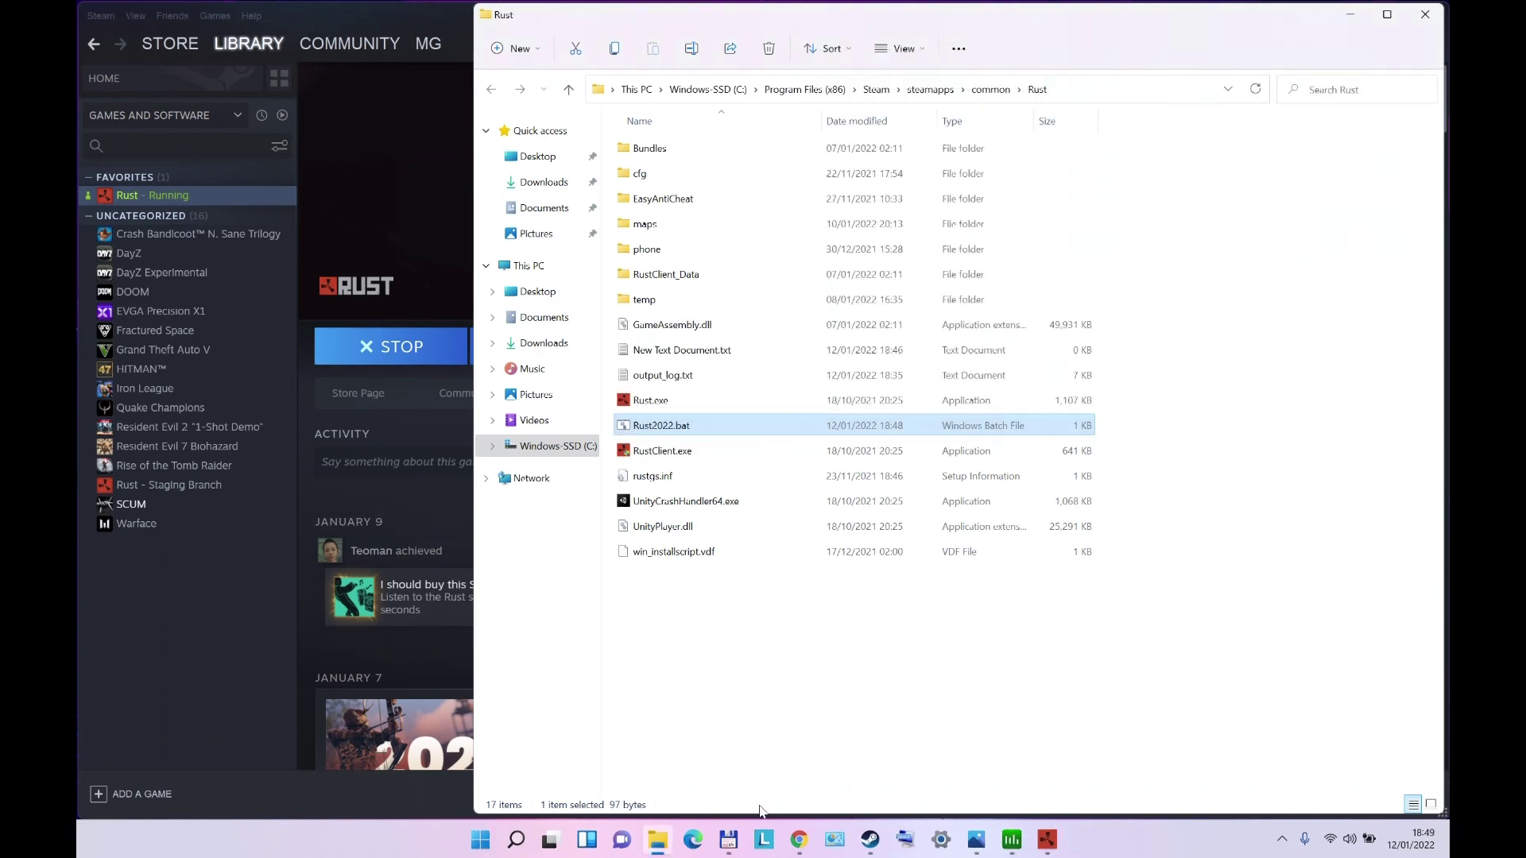
left_click(1012, 840)
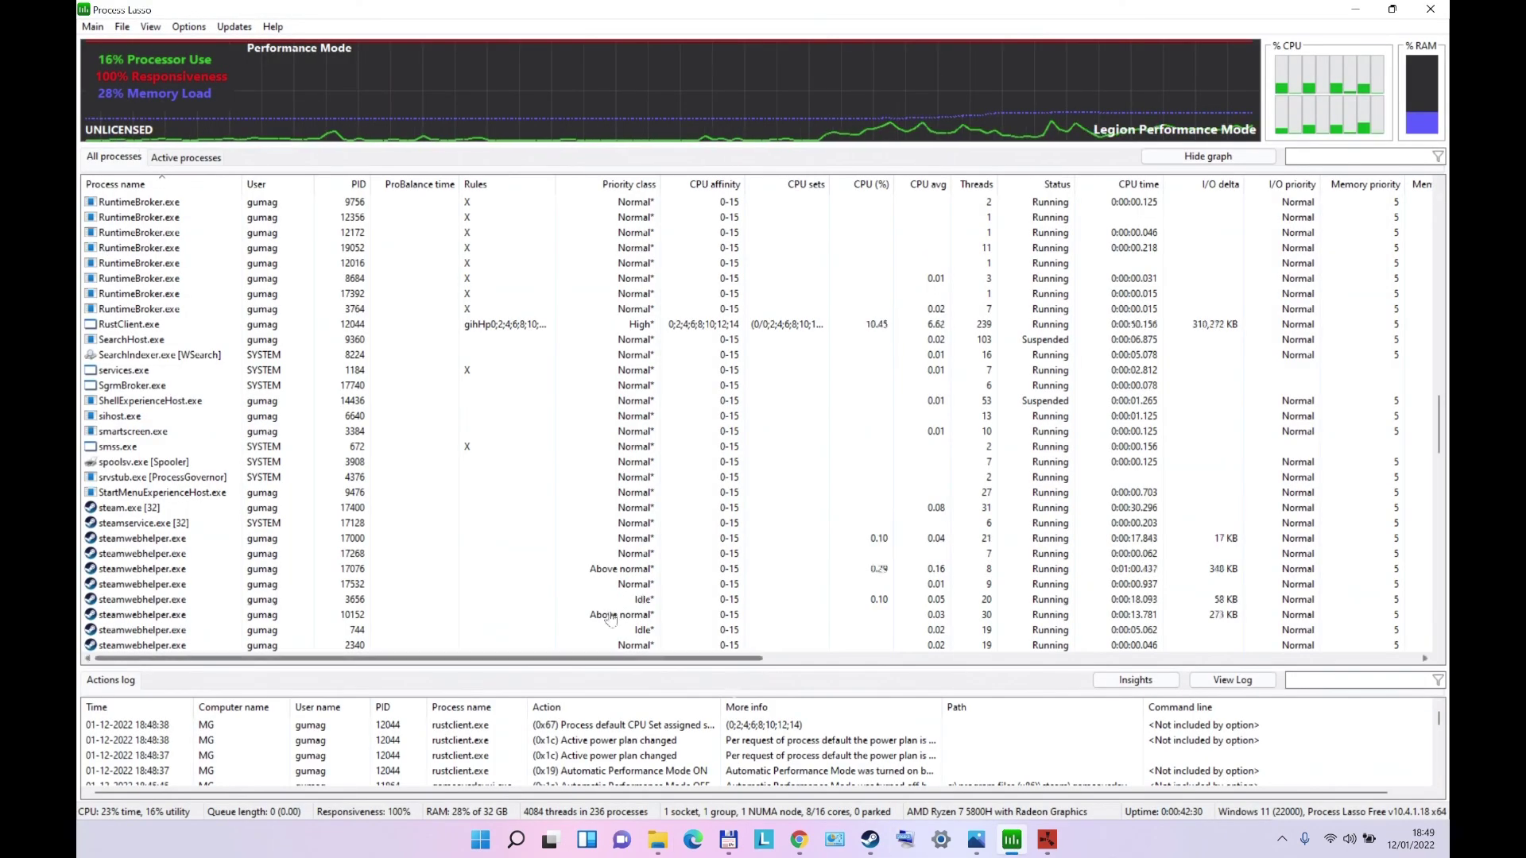
Check RustClient.exe's current CPU affinity, showing only even CPUs 0 through 14 enabled
right_click(118, 325)
mouse_move(159, 354)
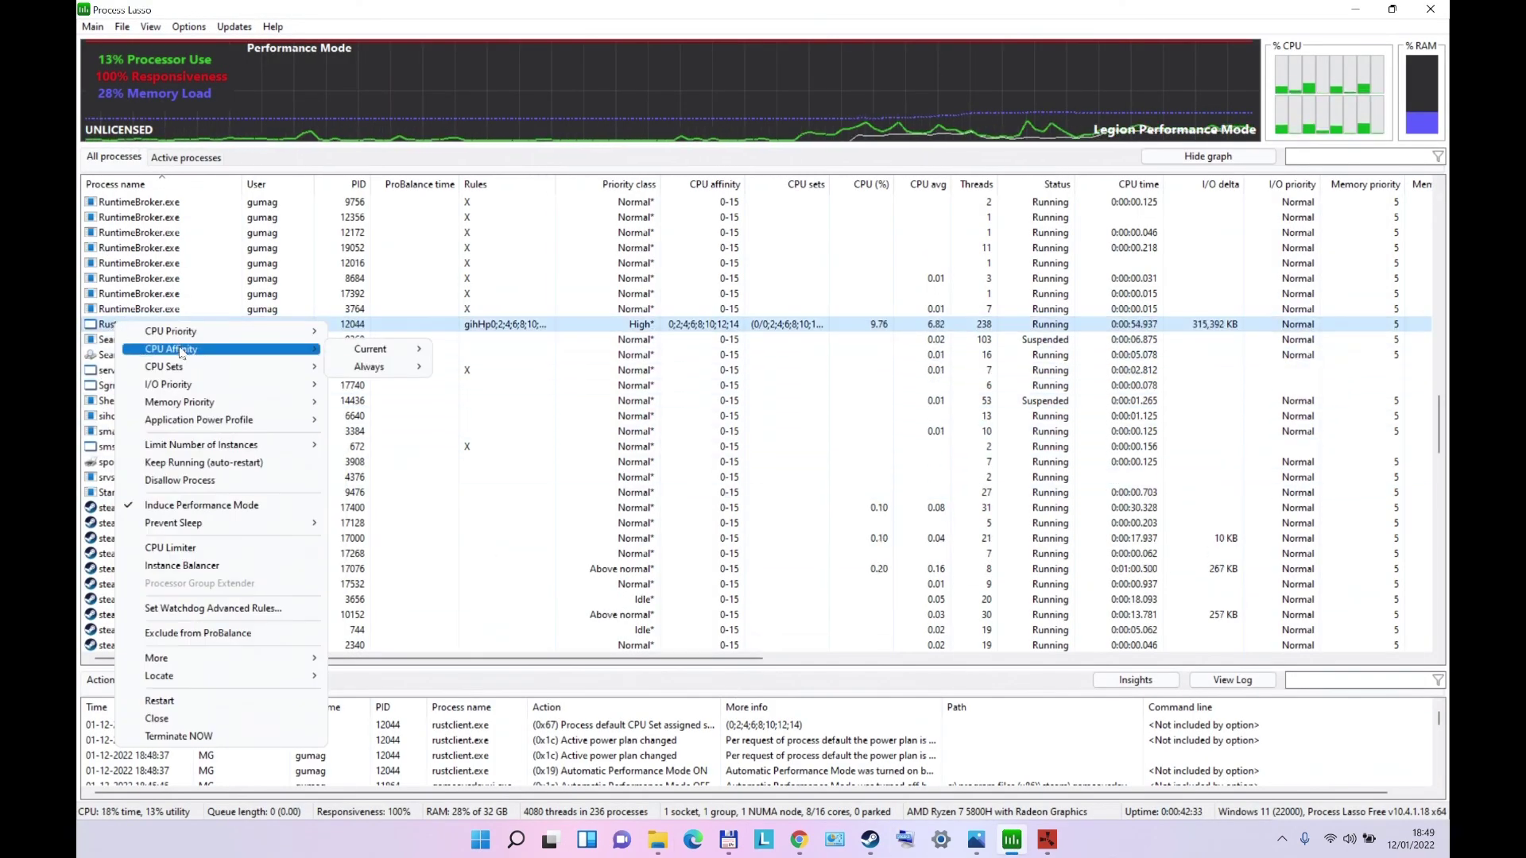
left_click(387, 355)
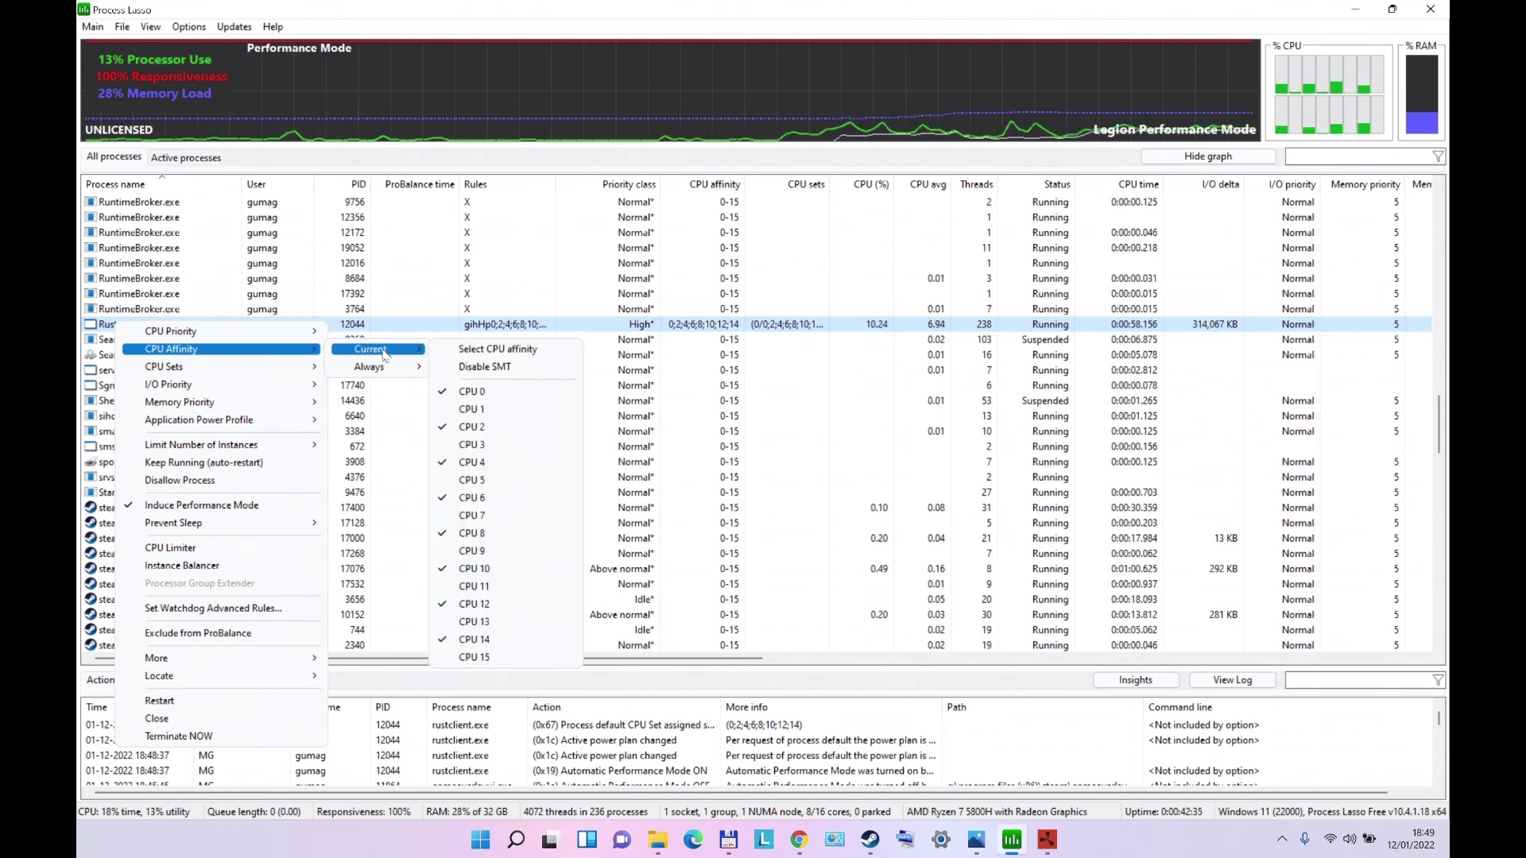